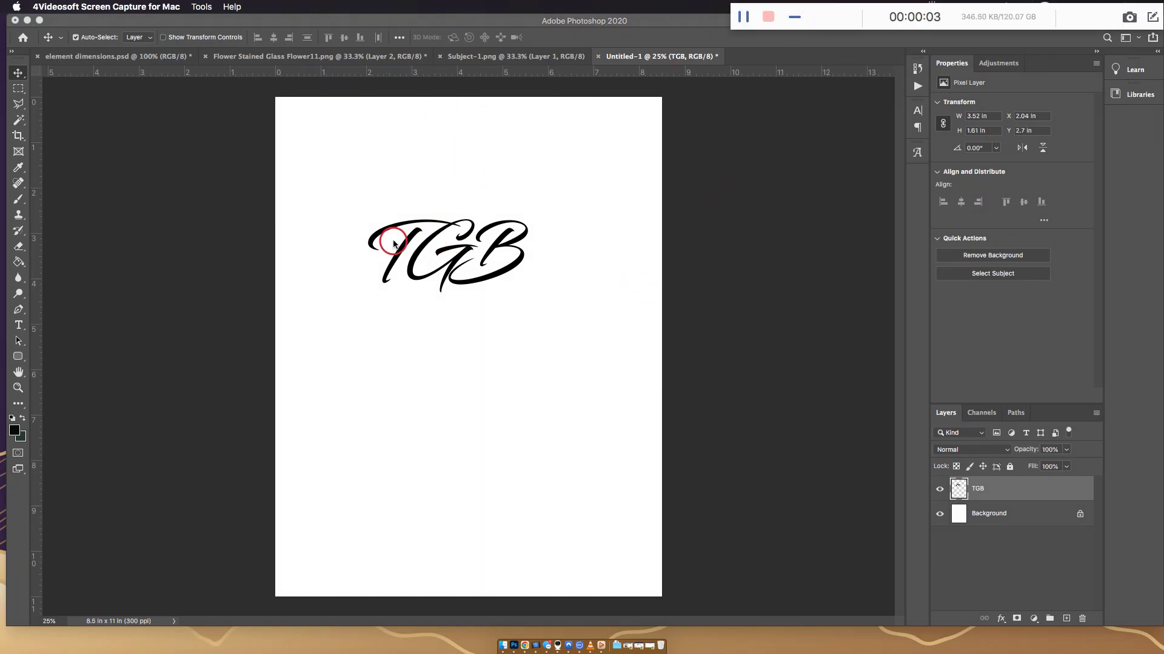
- Duplicate the TGB layer as TGB copy in the Untitled-1 document
click(488, 59)
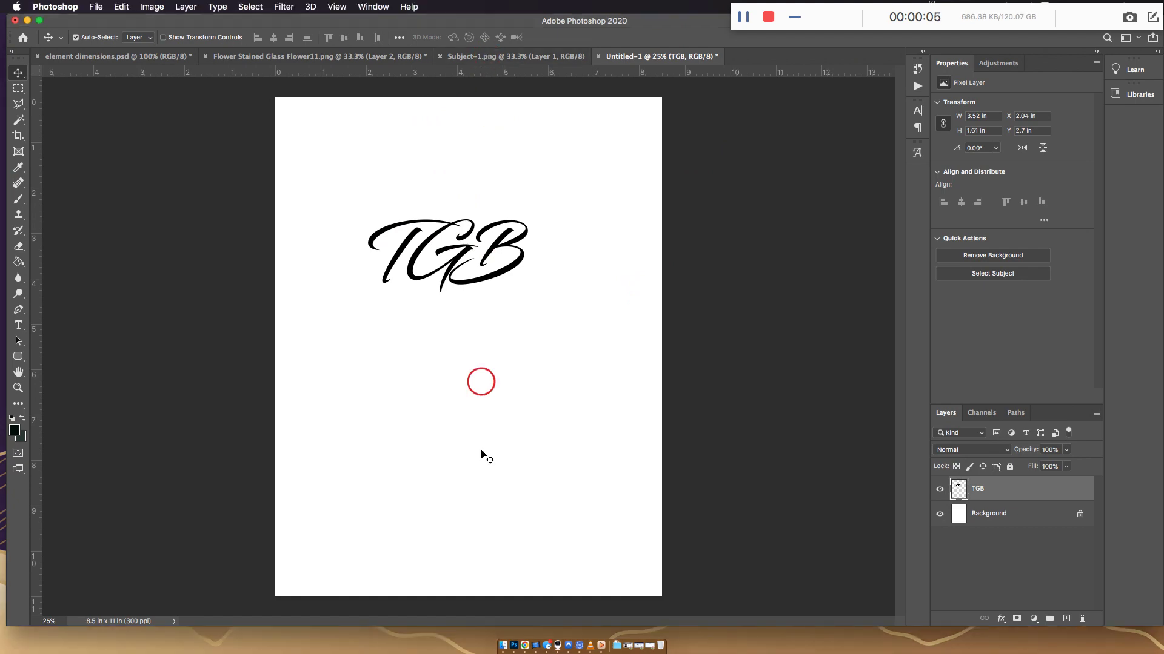
click(509, 57)
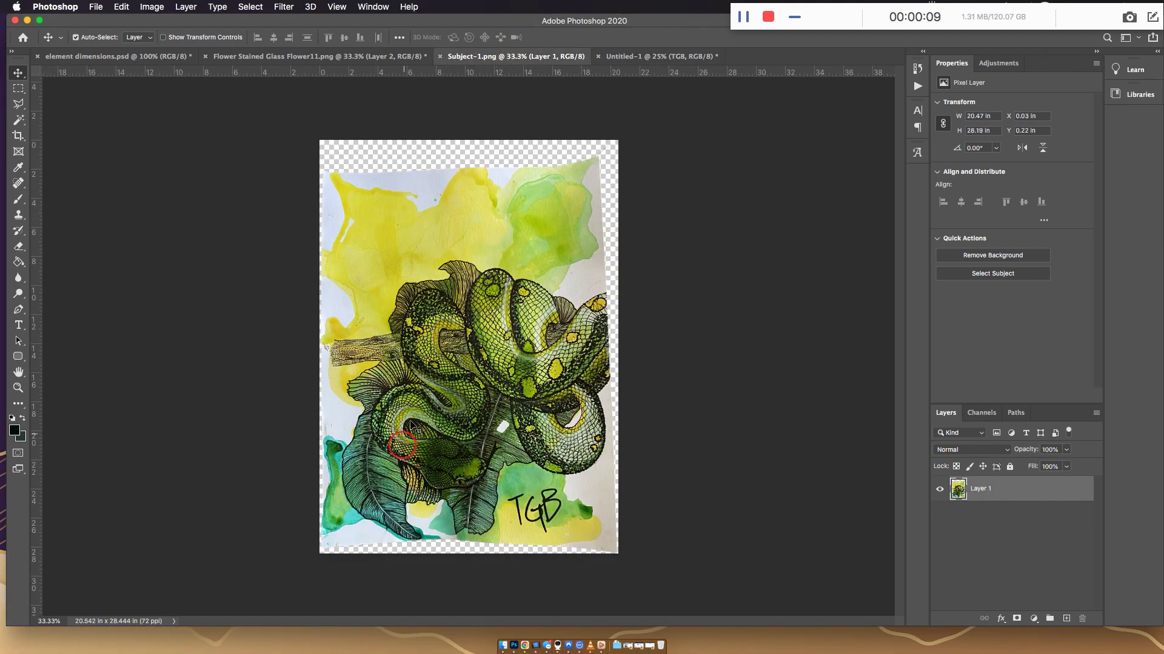
click(613, 57)
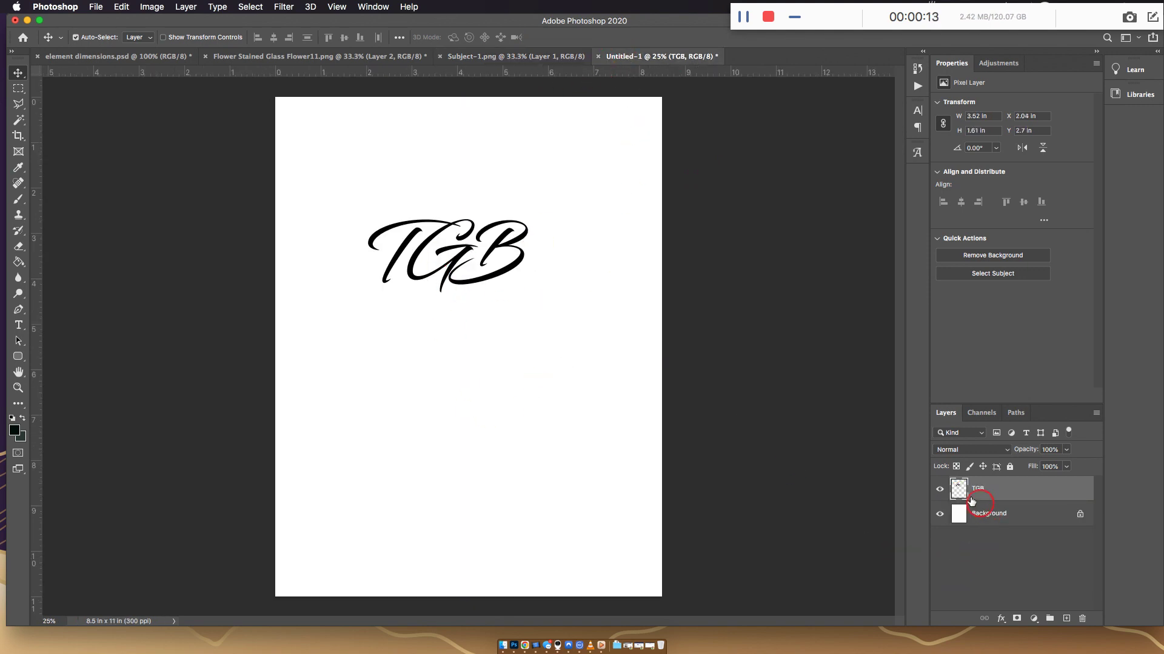
drag(967, 498, 1066, 618)
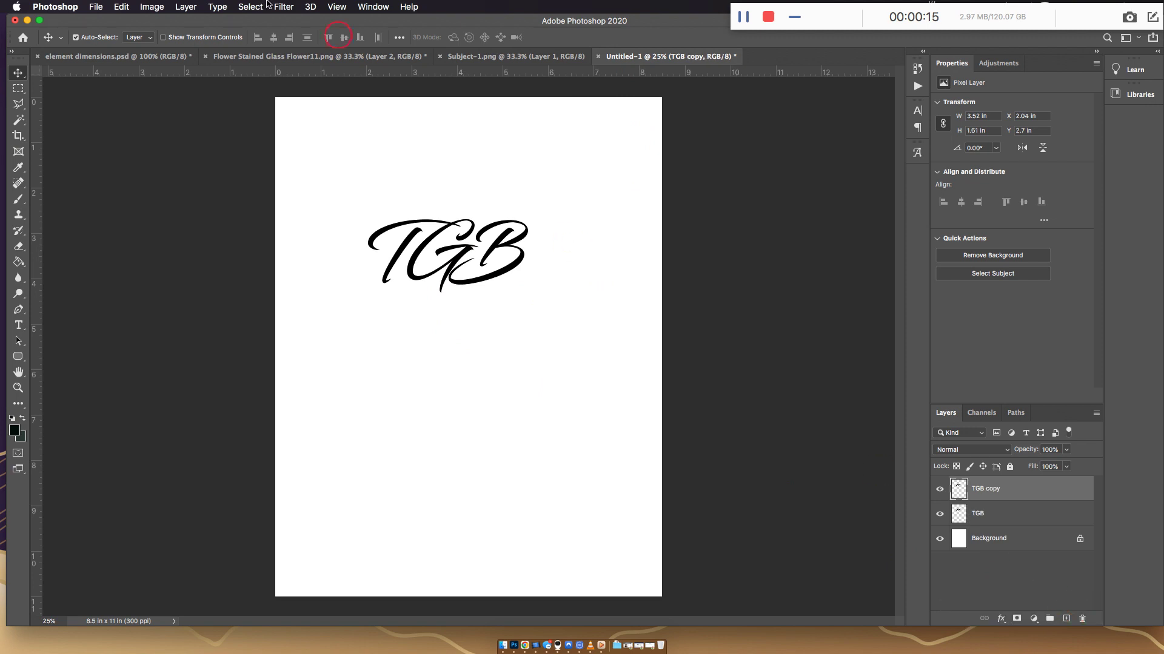
- Hide TGB and Background, invert TGB copy to white, and marquee-select the lettering
click(943, 526)
click(940, 539)
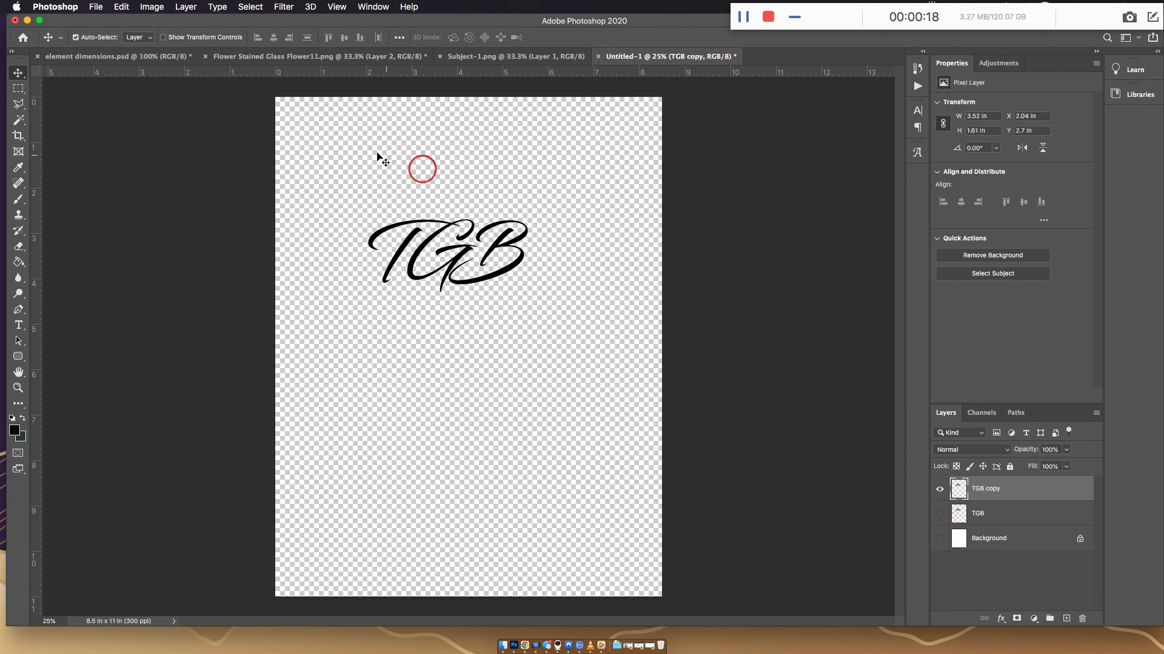
click(163, 11)
mouse_move(181, 40)
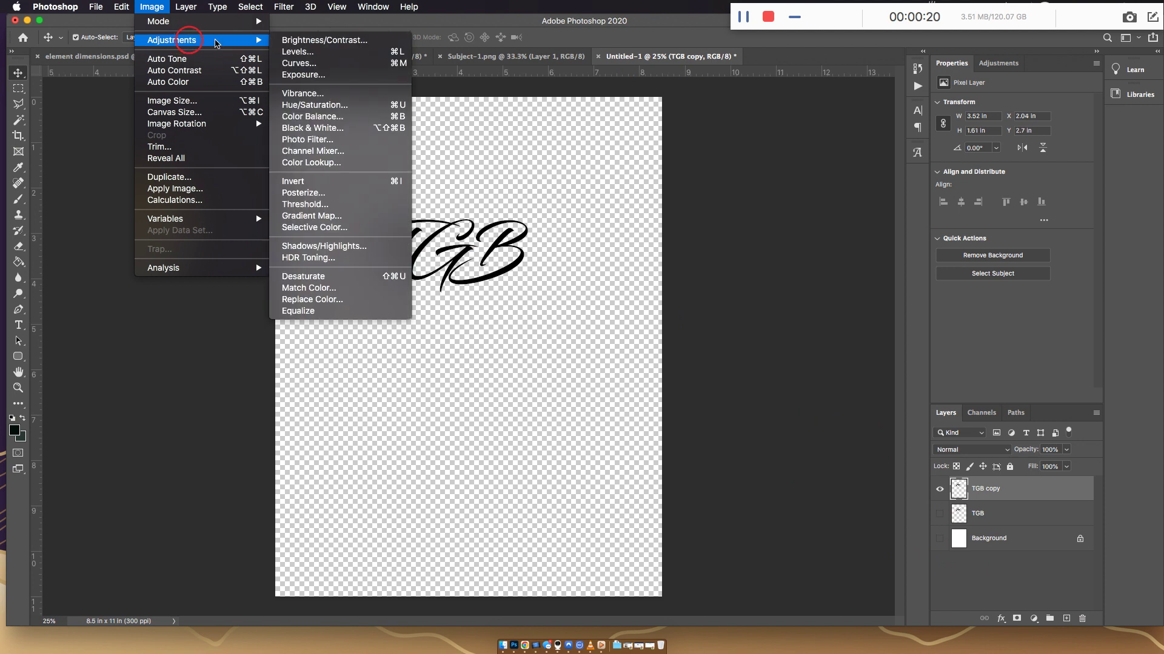
click(321, 185)
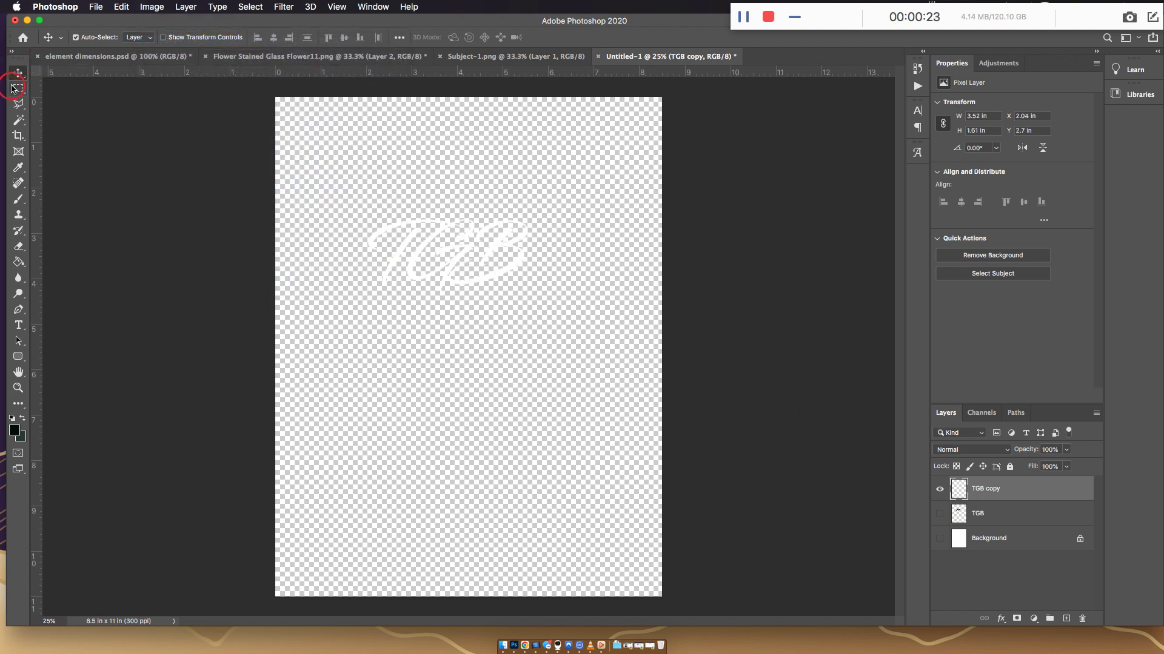
key(m)
drag(335, 190, 577, 322)
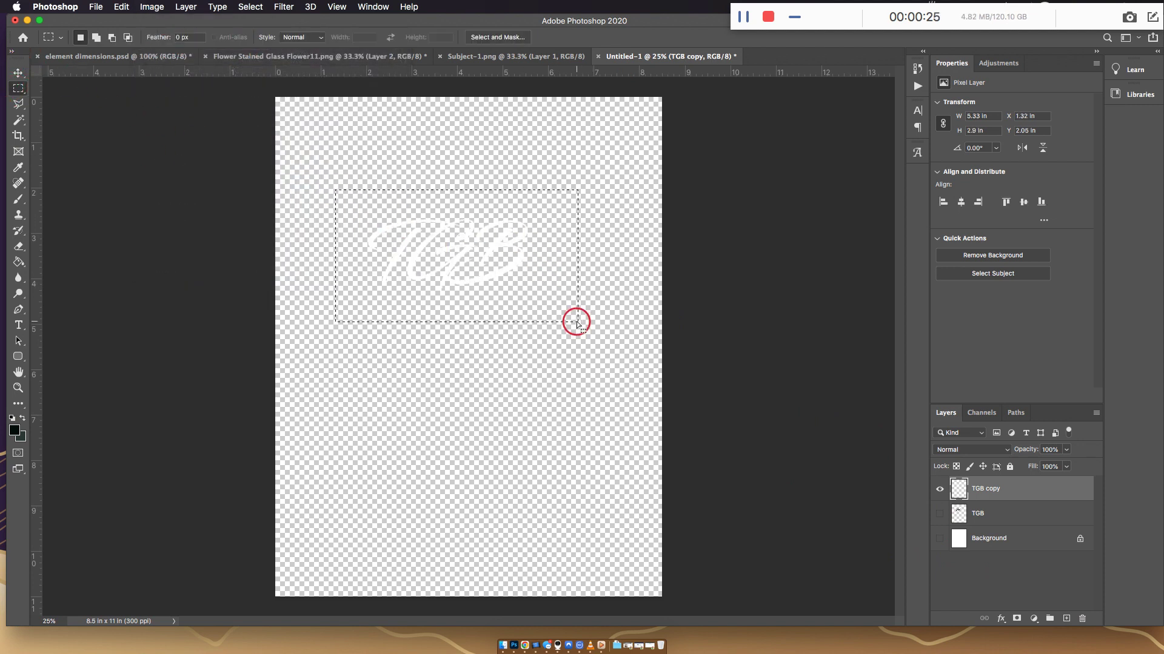
- Paste the white TGB onto a new layer in Subject-1.png and rotate it about 22°
click(503, 58)
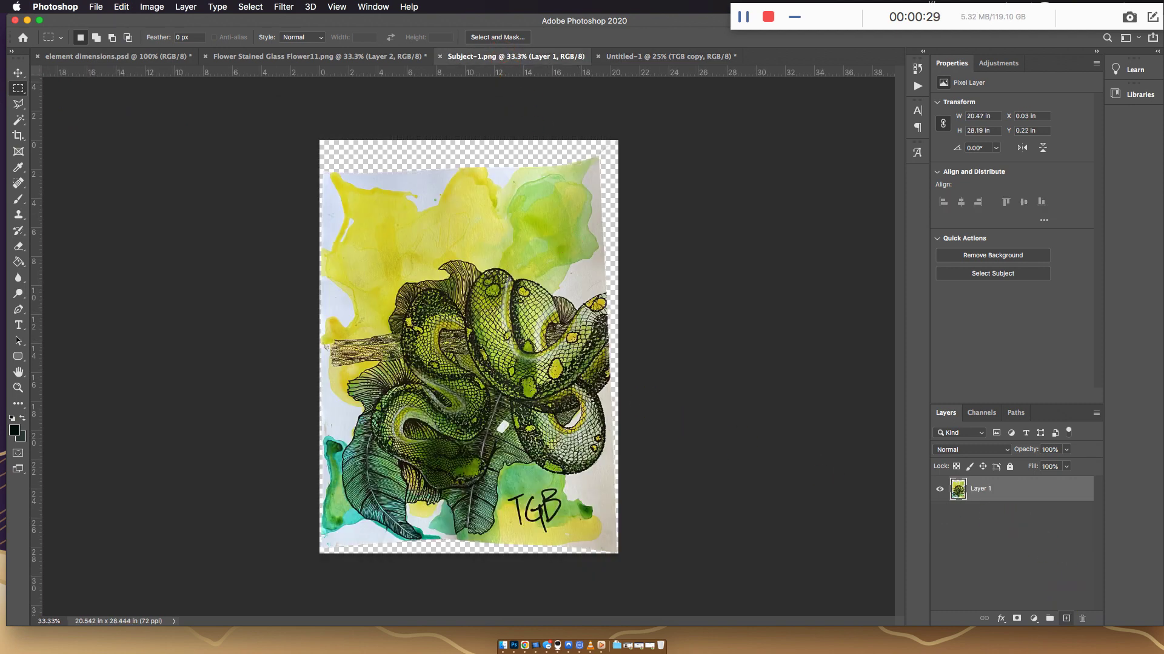
click(1065, 619)
key(super+v)
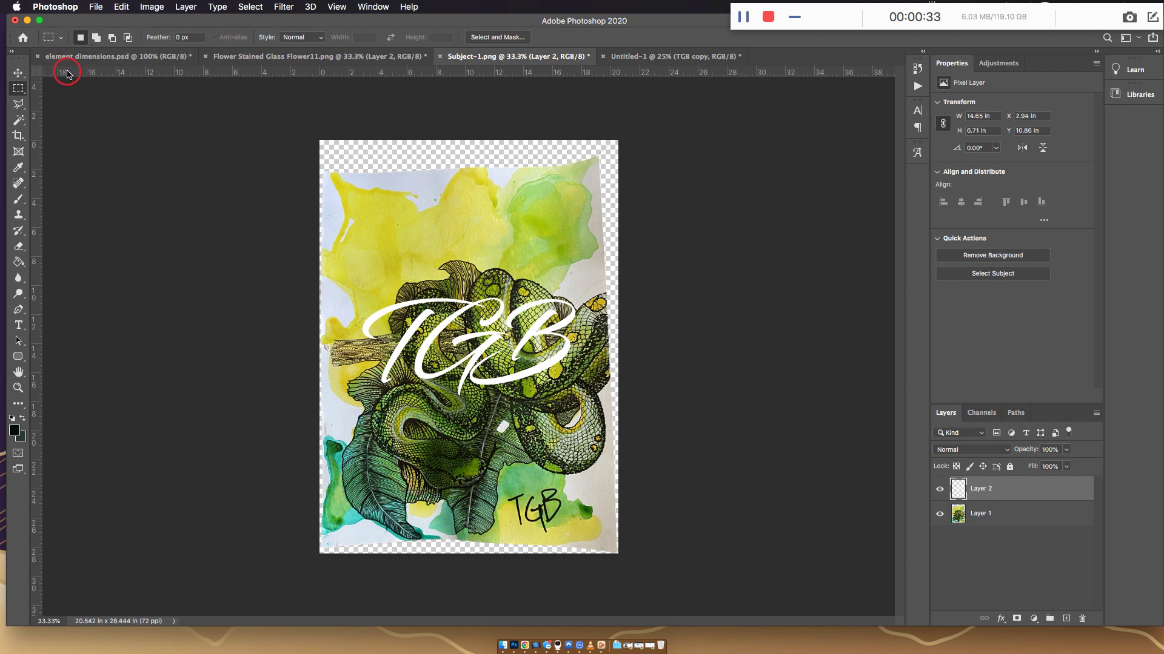
key(super+t)
drag(591, 290, 592, 221)
double_click(440, 377)
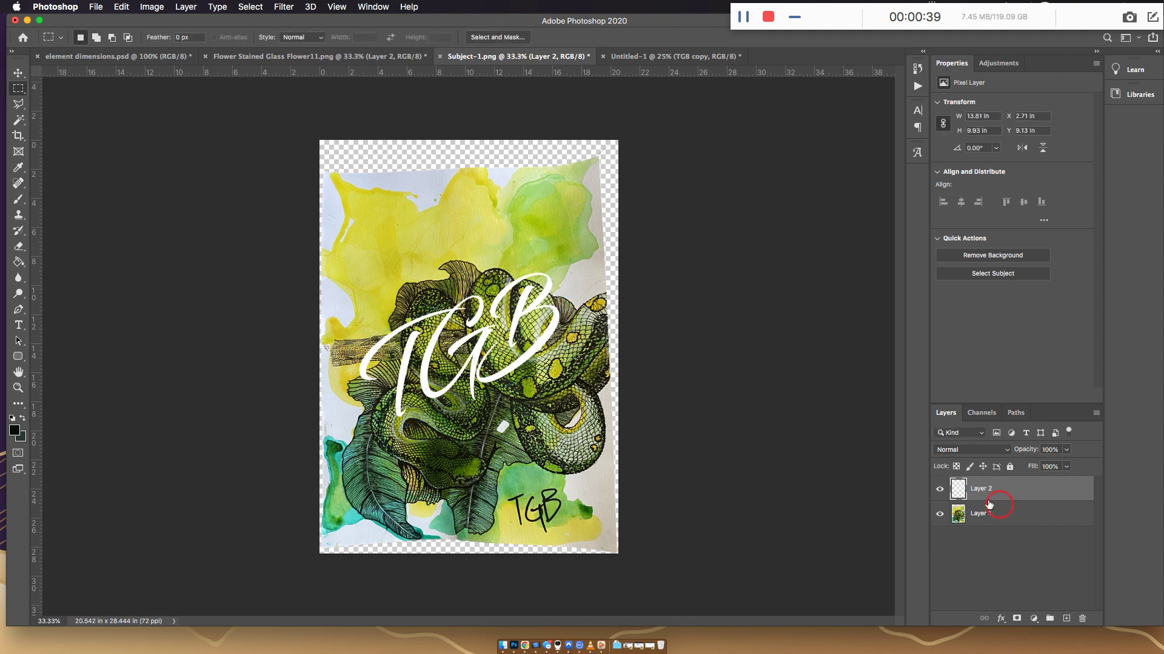
- Duplicate Layer 2 as Layer 2 copy and clear the selection
drag(979, 502, 988, 624)
drag(1067, 617, 1067, 617)
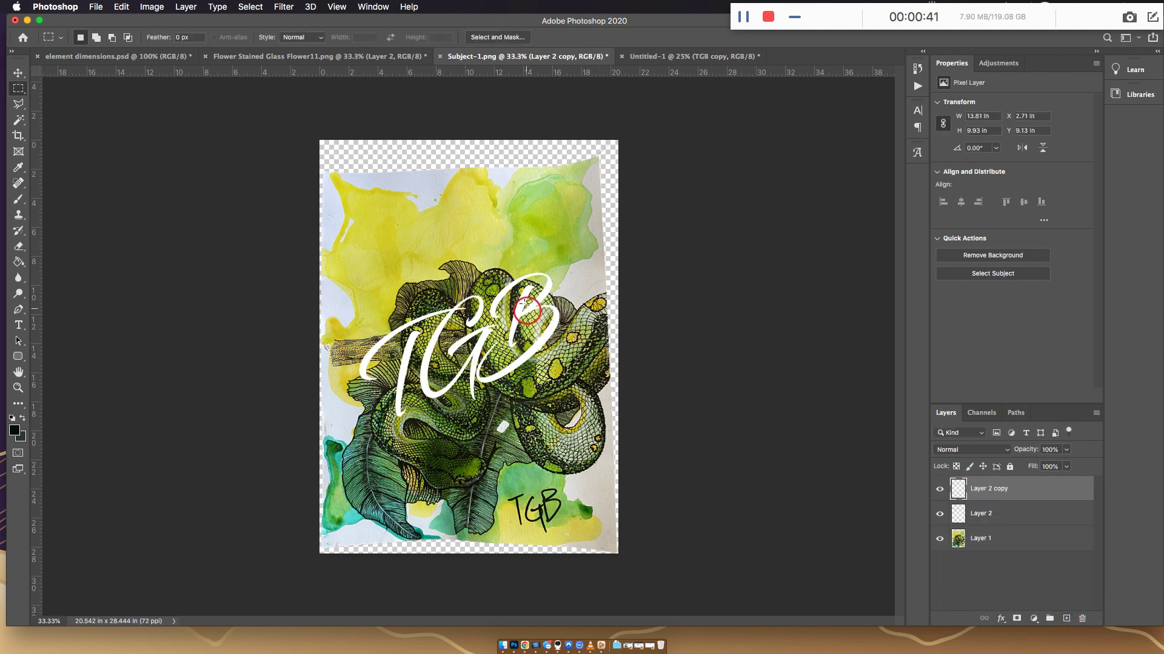
drag(492, 316, 475, 246)
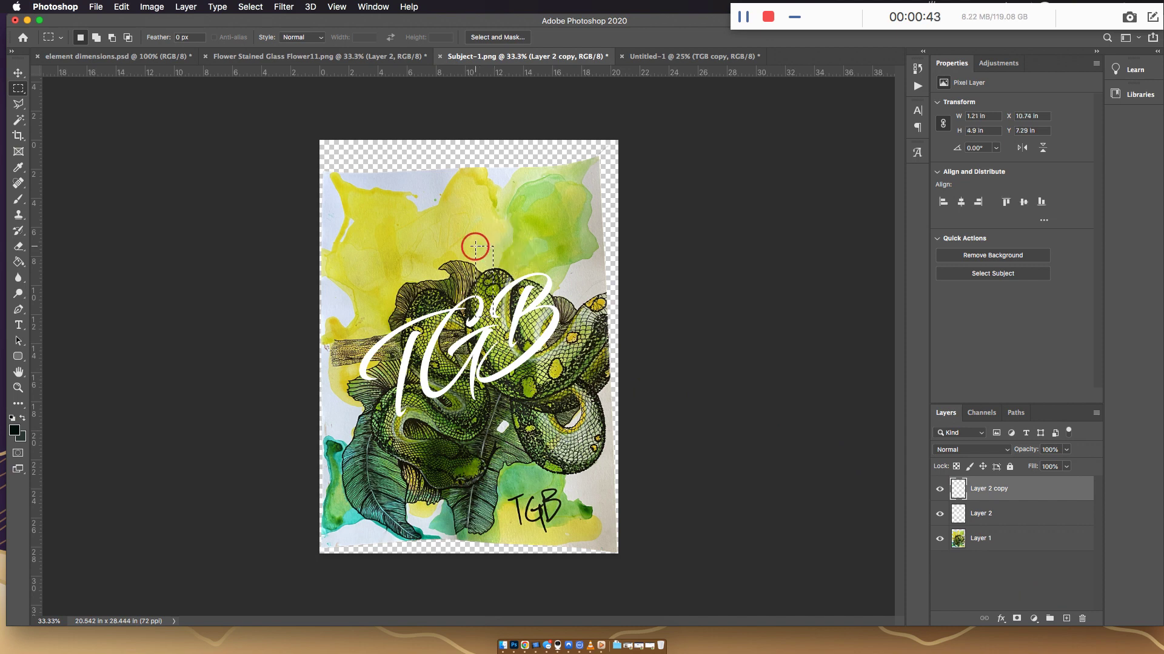
key(super+d)
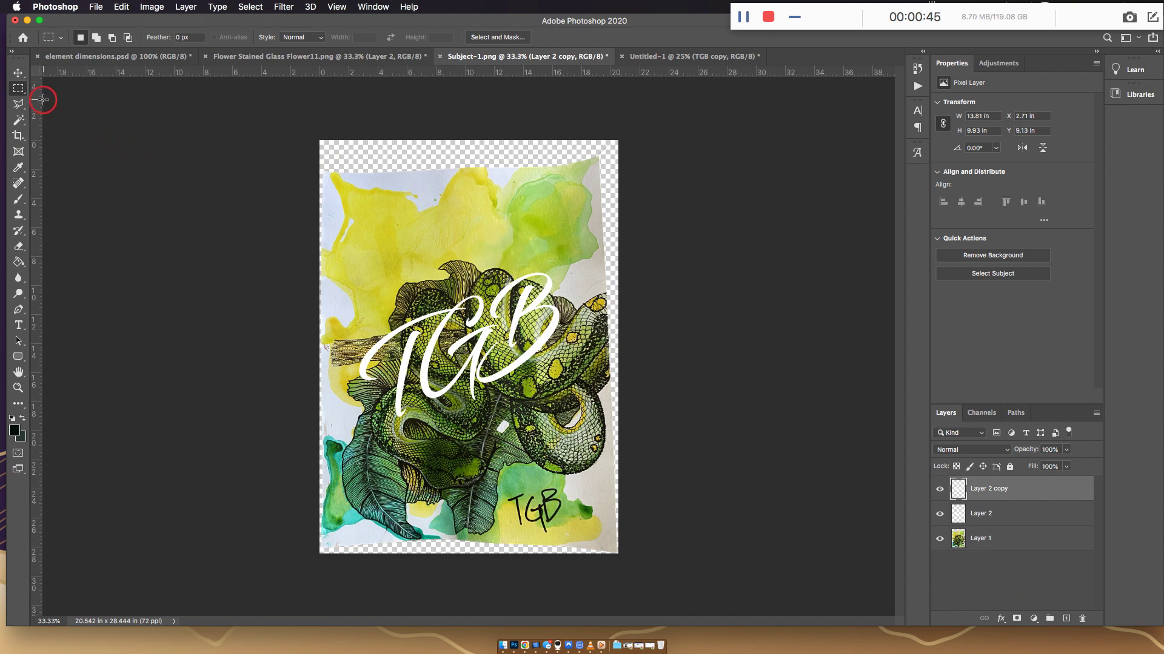
- Move Layer 2 copy to the top-left of the snake painting
click(19, 73)
click(495, 366)
drag(489, 374, 437, 268)
- Duplicate it as Layer 2 copy 2 and move that copy to the bottom
drag(956, 494, 1066, 618)
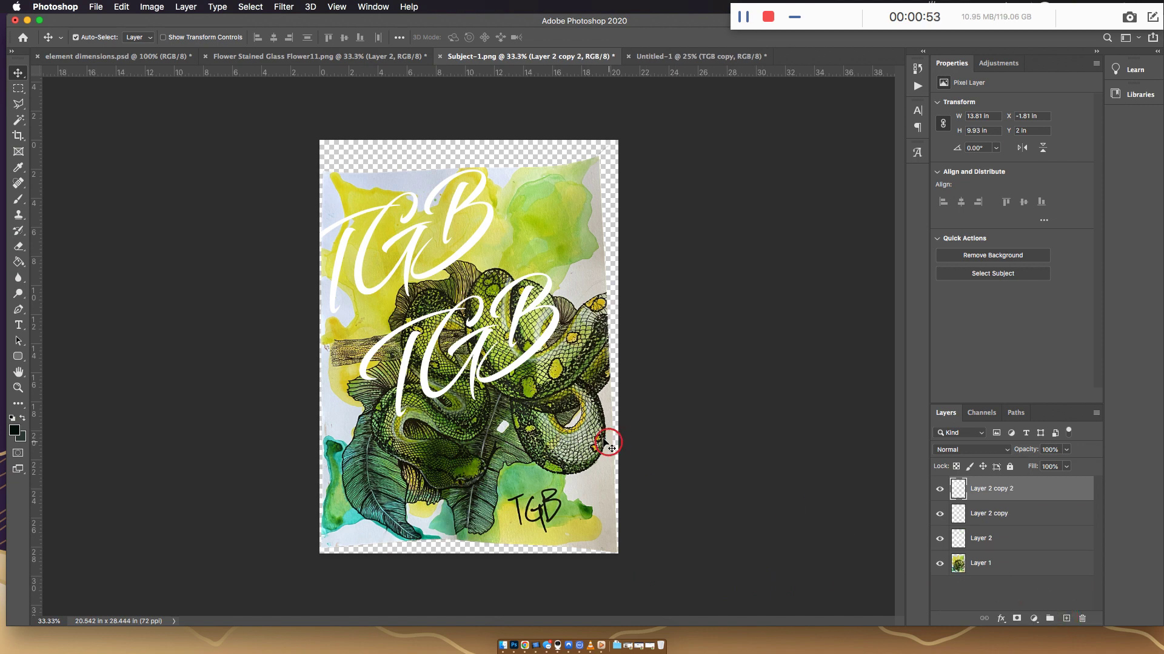
drag(400, 227, 467, 379)
key(super+z)
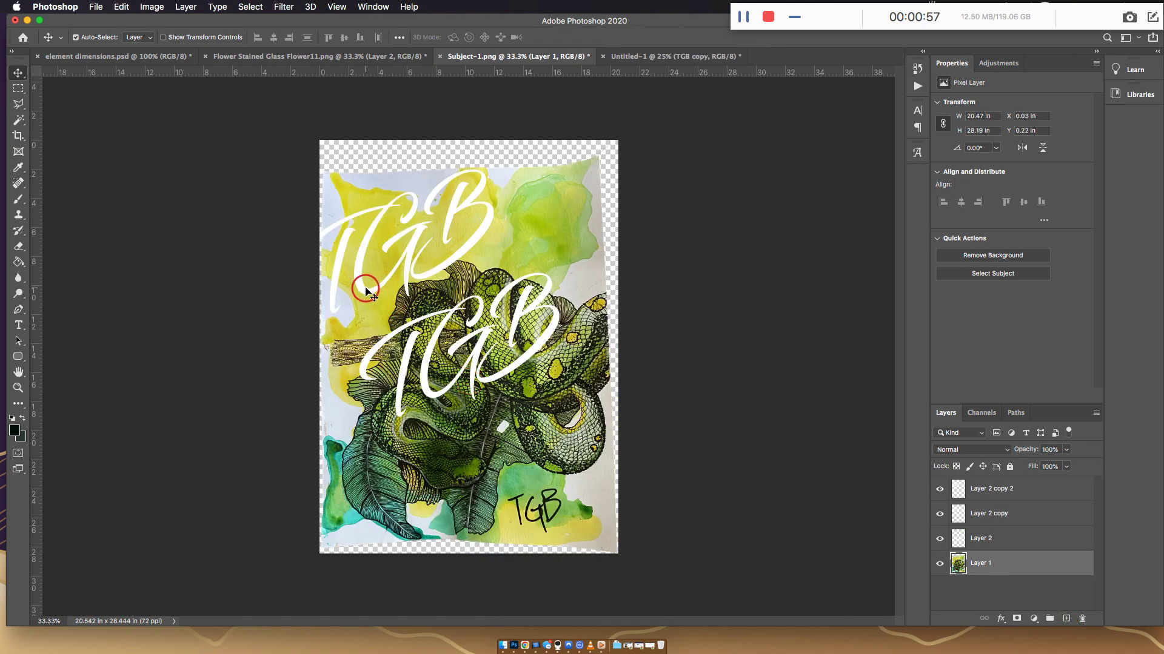
drag(378, 284, 485, 516)
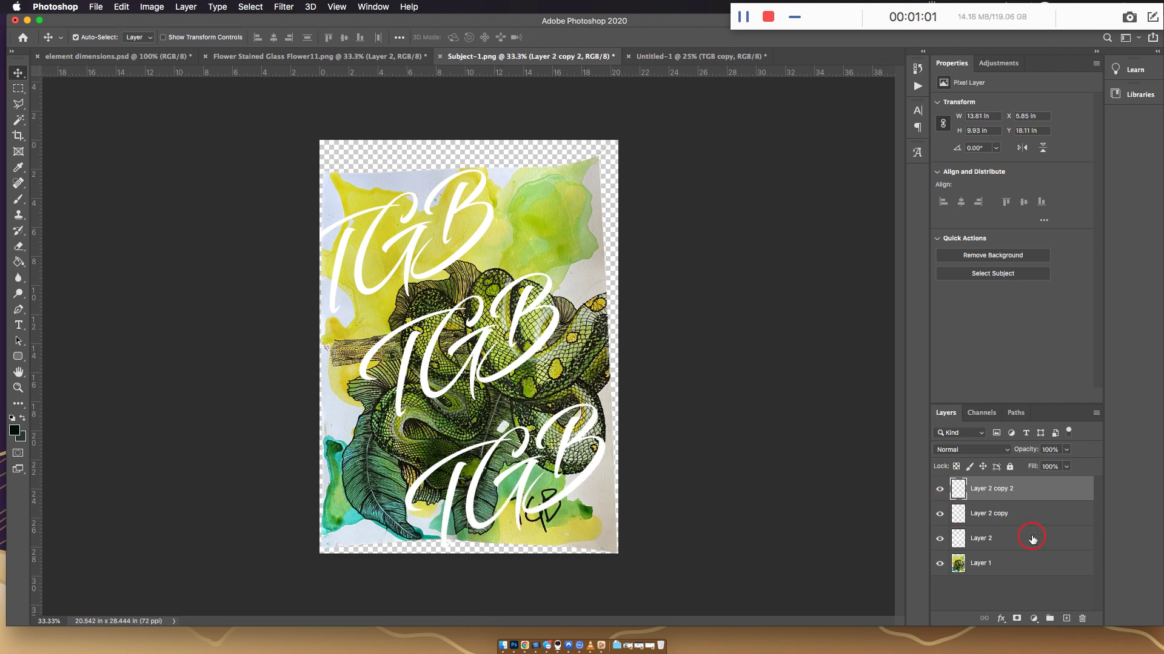
- Merge the three TGB layers into a single layer
shift+click(1032, 539)
right_click(1032, 539)
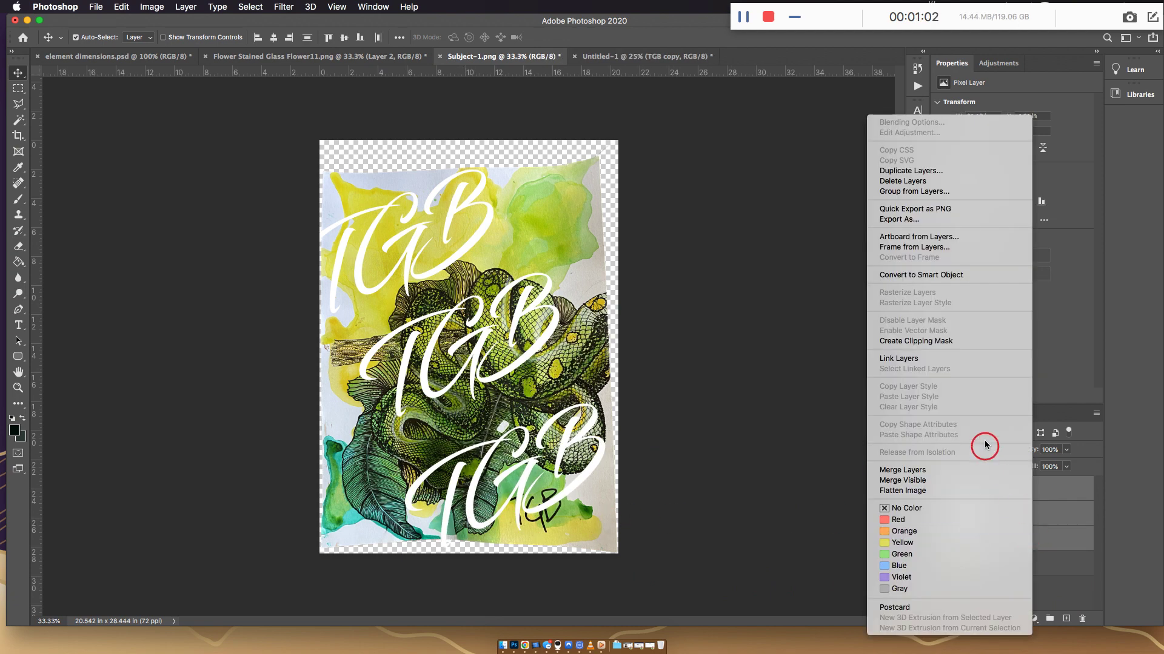
click(973, 470)
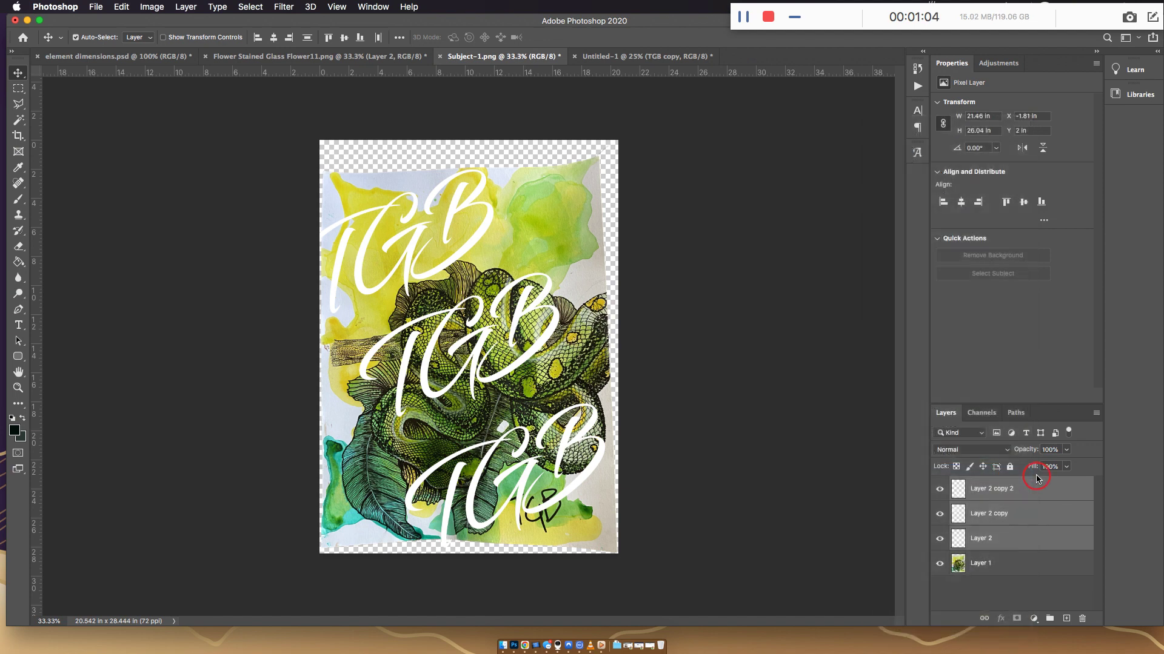
- Set the merged watermark layer to Overlay blend at 66% opacity
click(1007, 453)
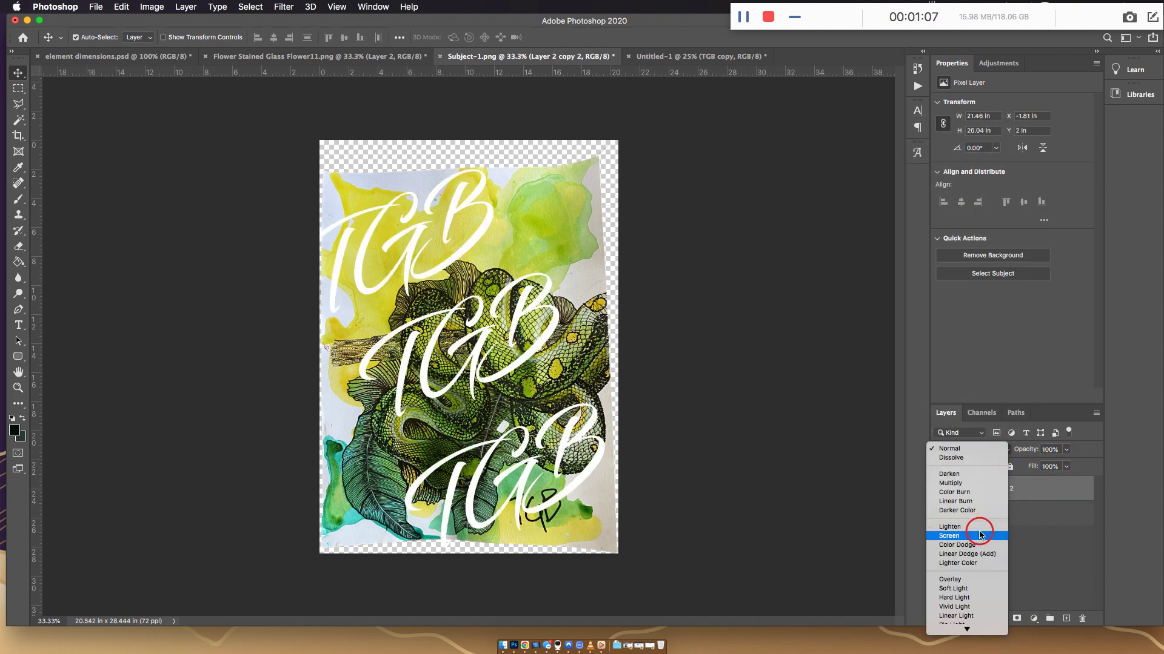
click(831, 453)
click(1066, 450)
drag(1066, 465, 1042, 466)
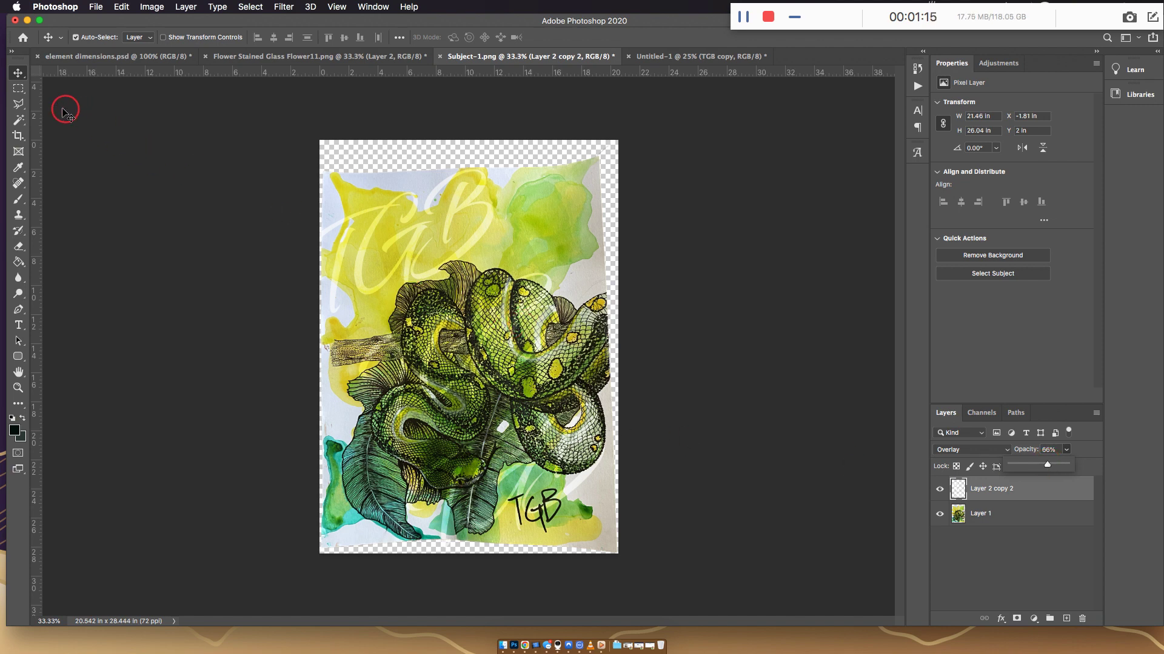
key(m)
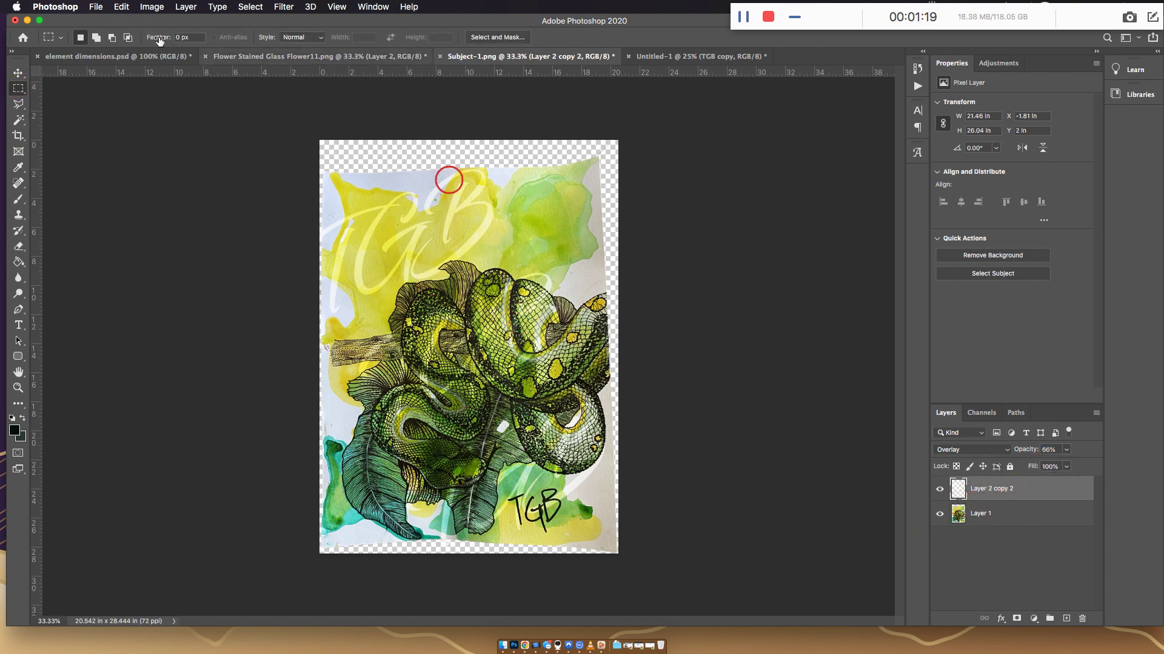
click(90, 12)
click(143, 176)
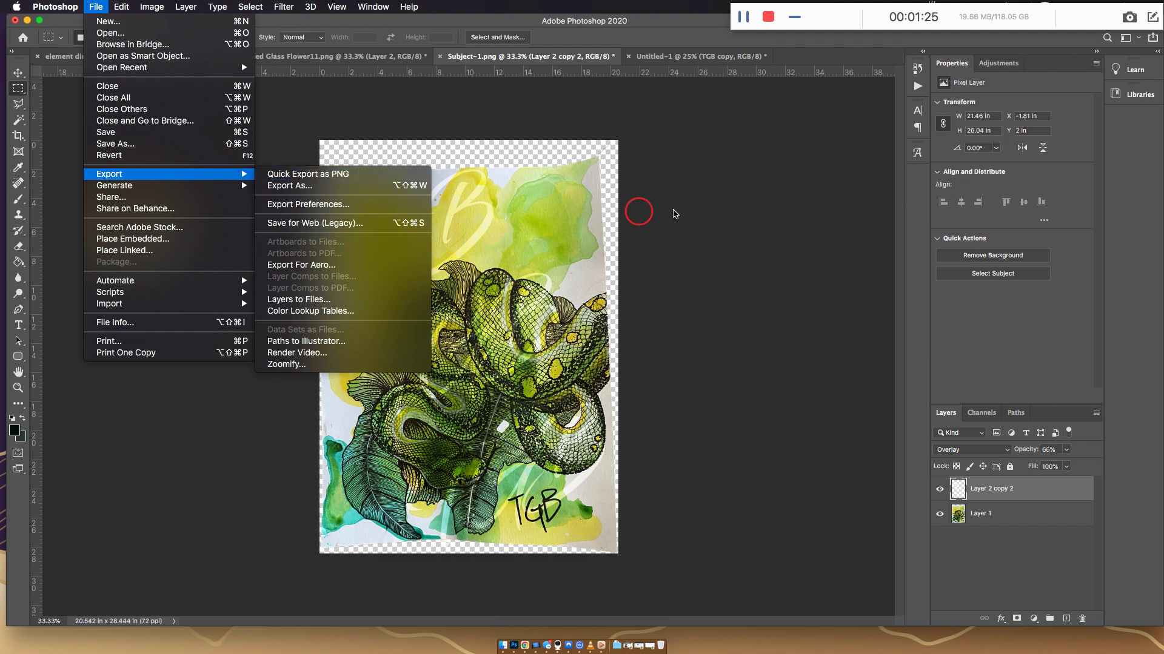
click(673, 212)
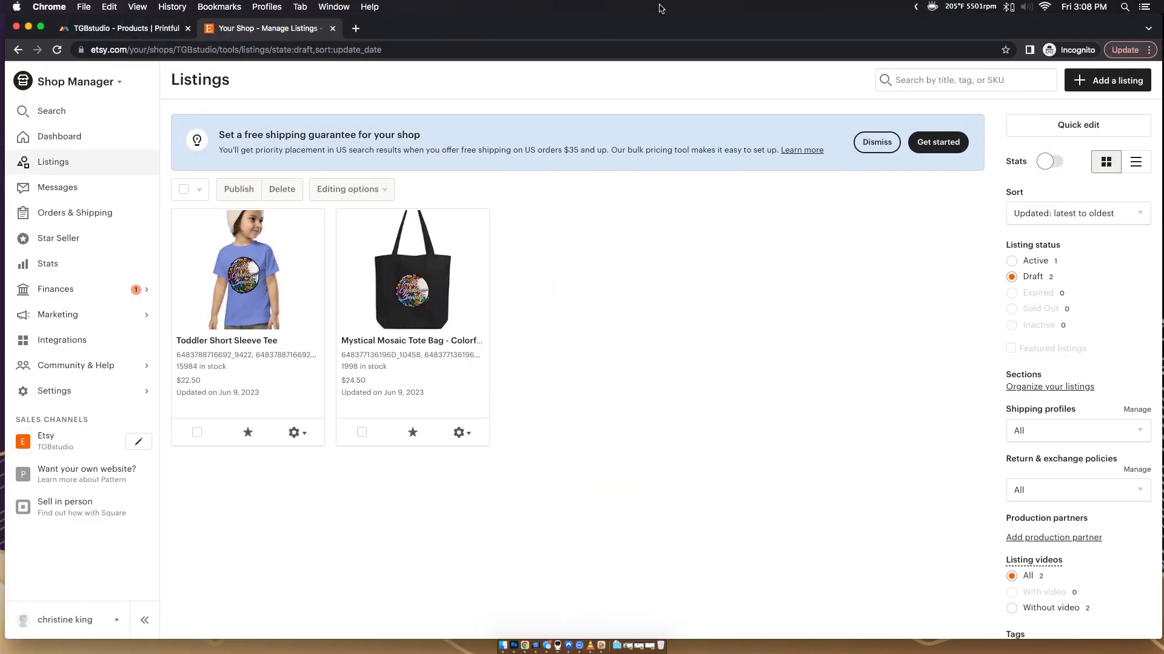
- Open a new Incognito tab and go to Photopea by entering 'photpea' in the address bar
click(356, 29)
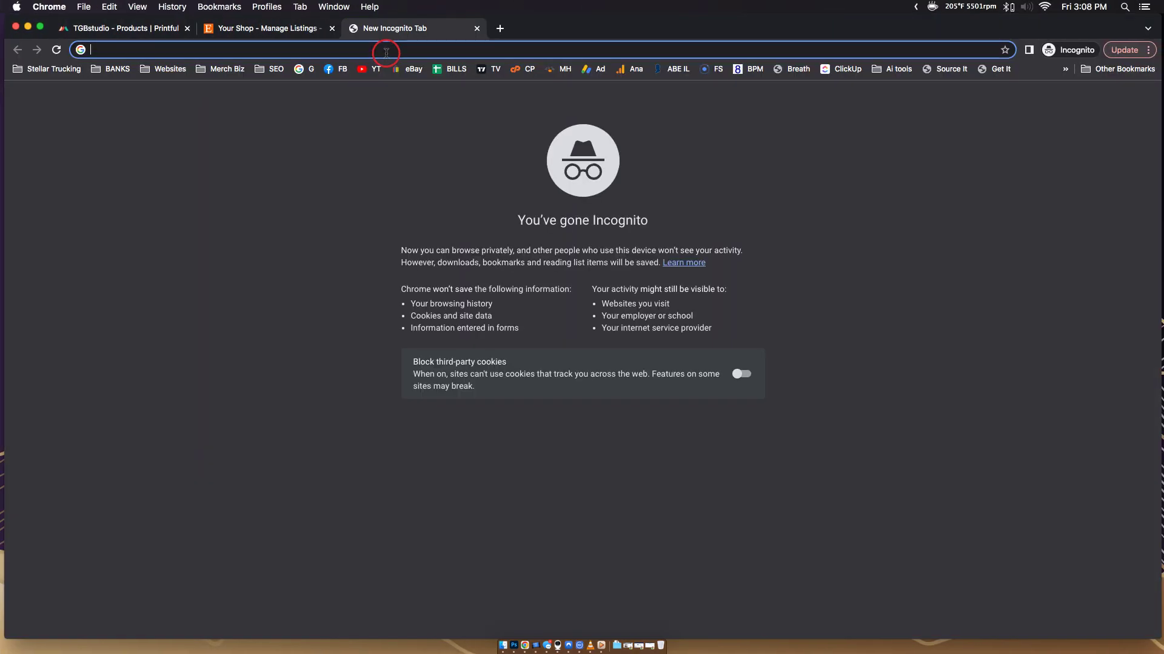
text(photpea)
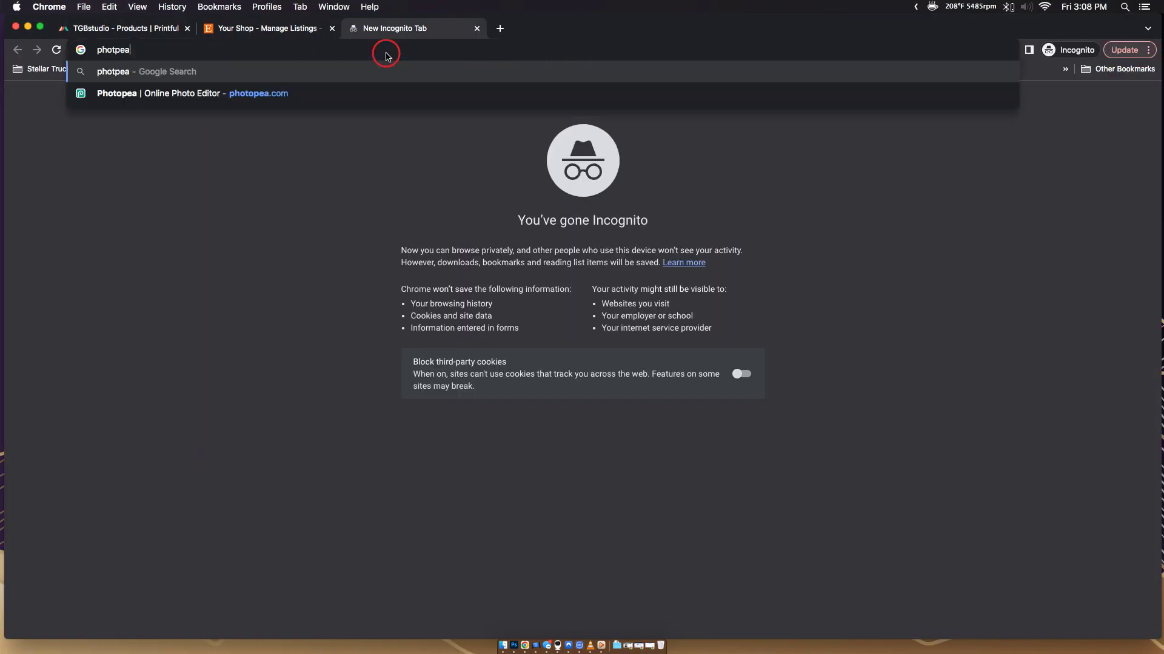
key(Return)
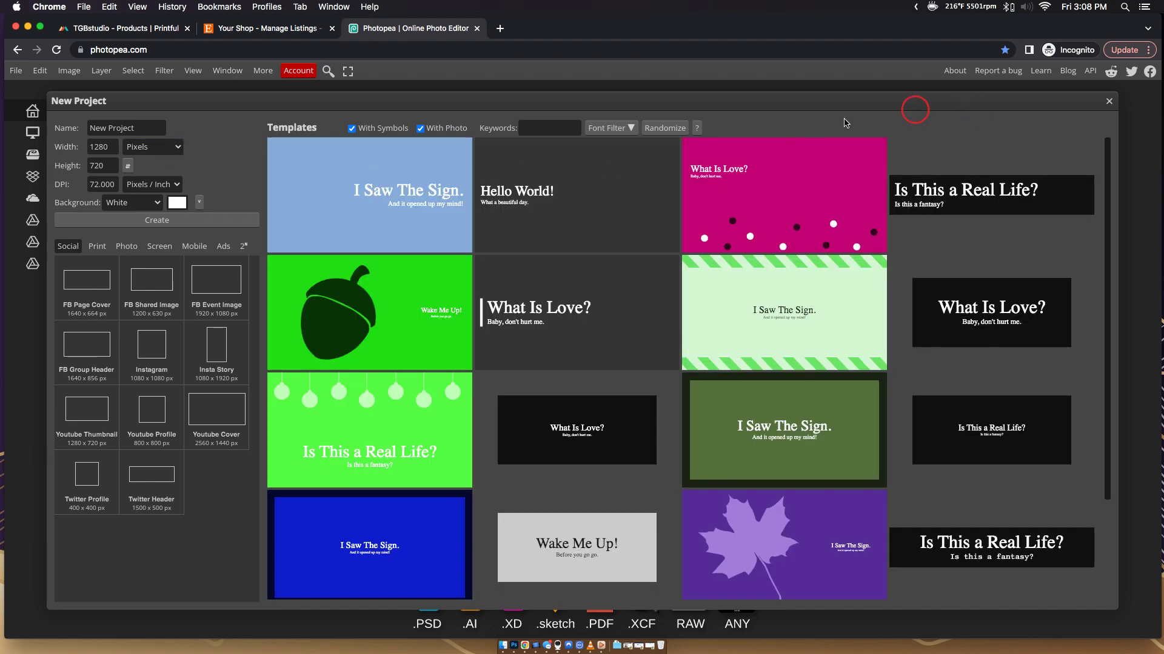
- Close the new-project and file dialogs, then drop Subject-1.png from the desktop into Photopea
click(1109, 102)
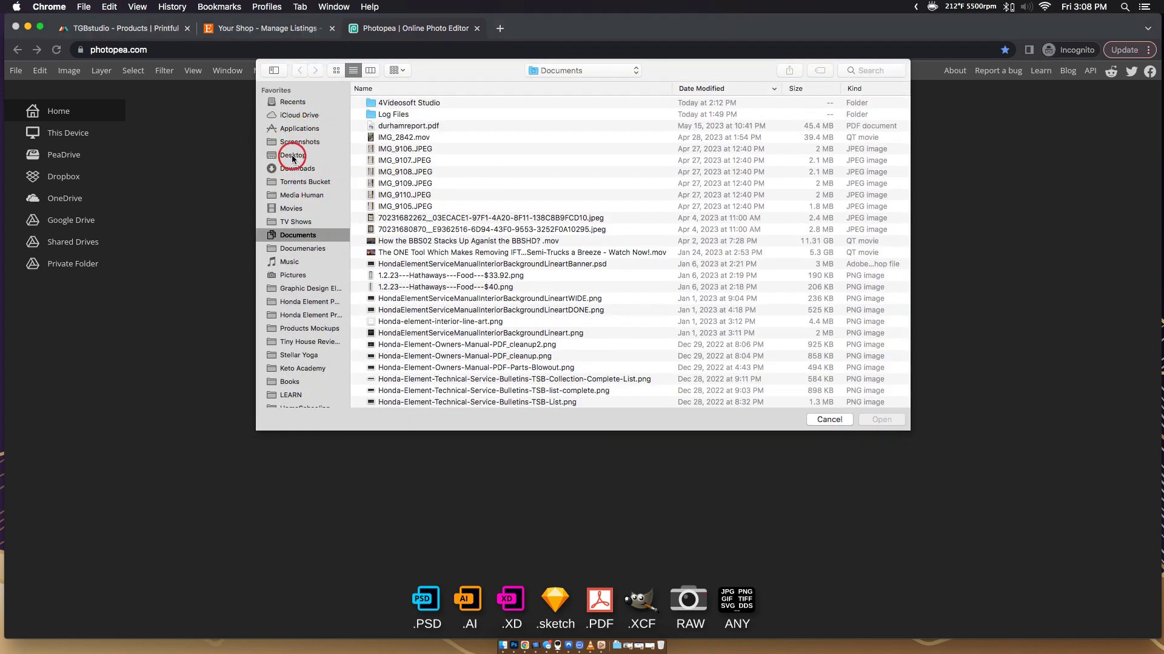
click(293, 155)
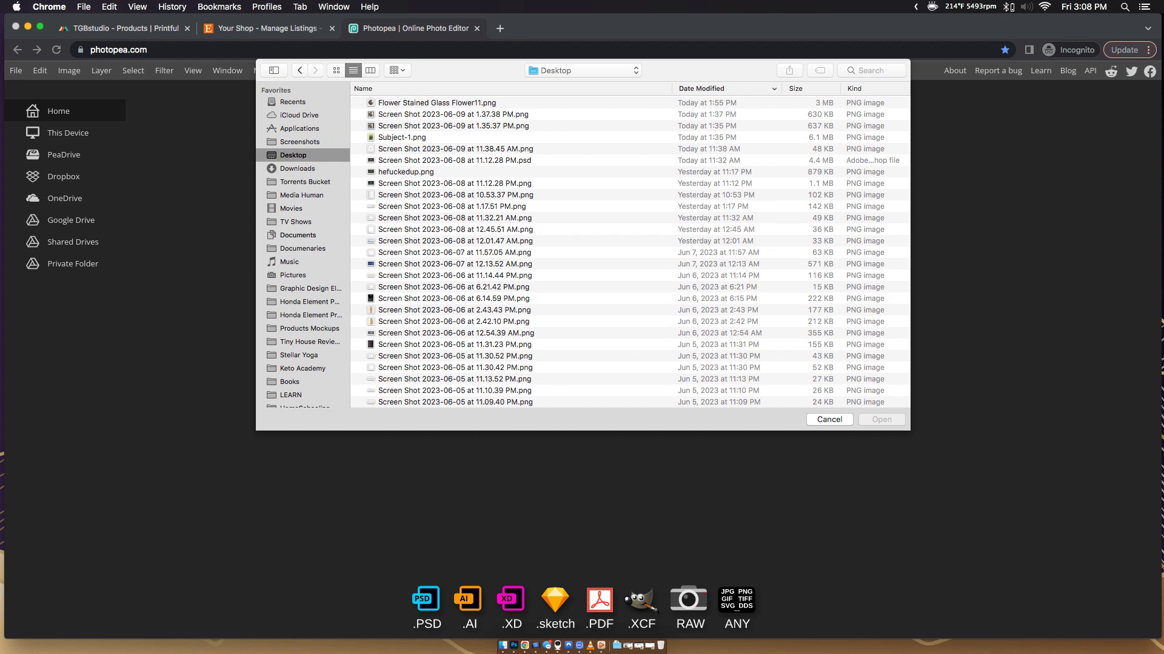
key(Down)
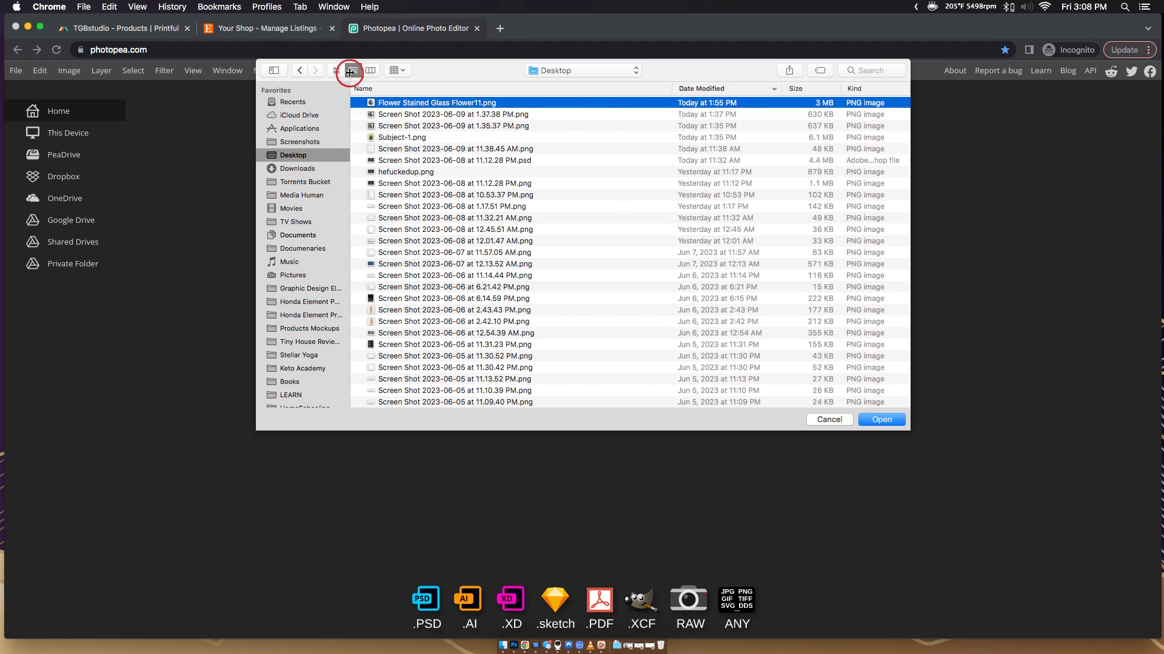
click(370, 70)
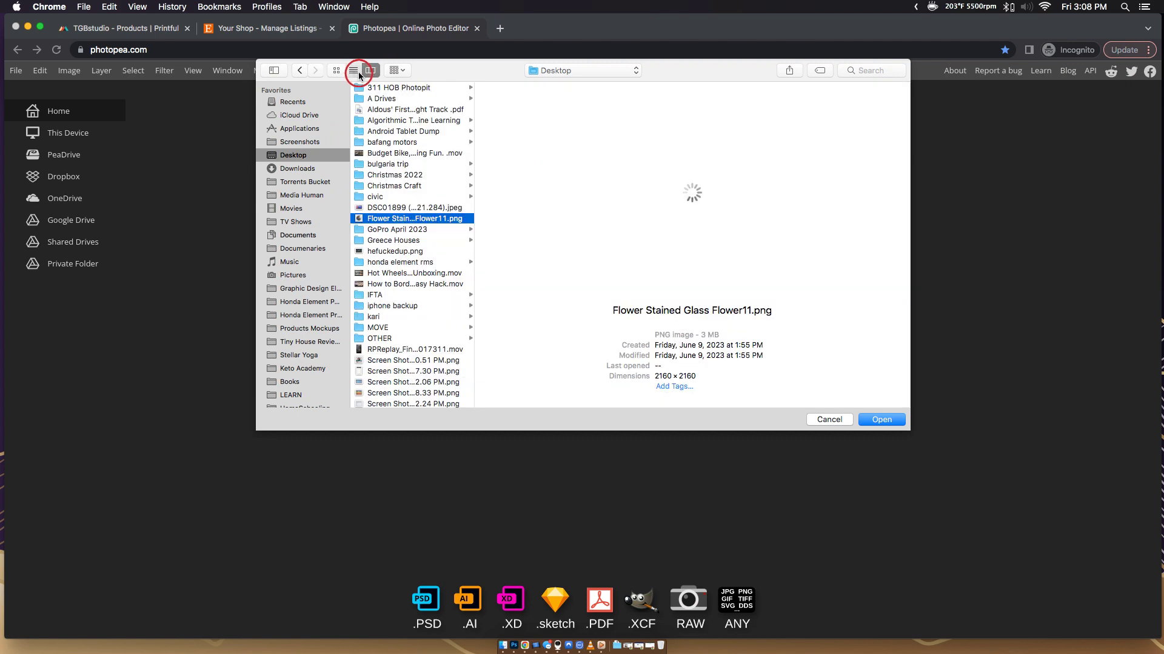
click(353, 71)
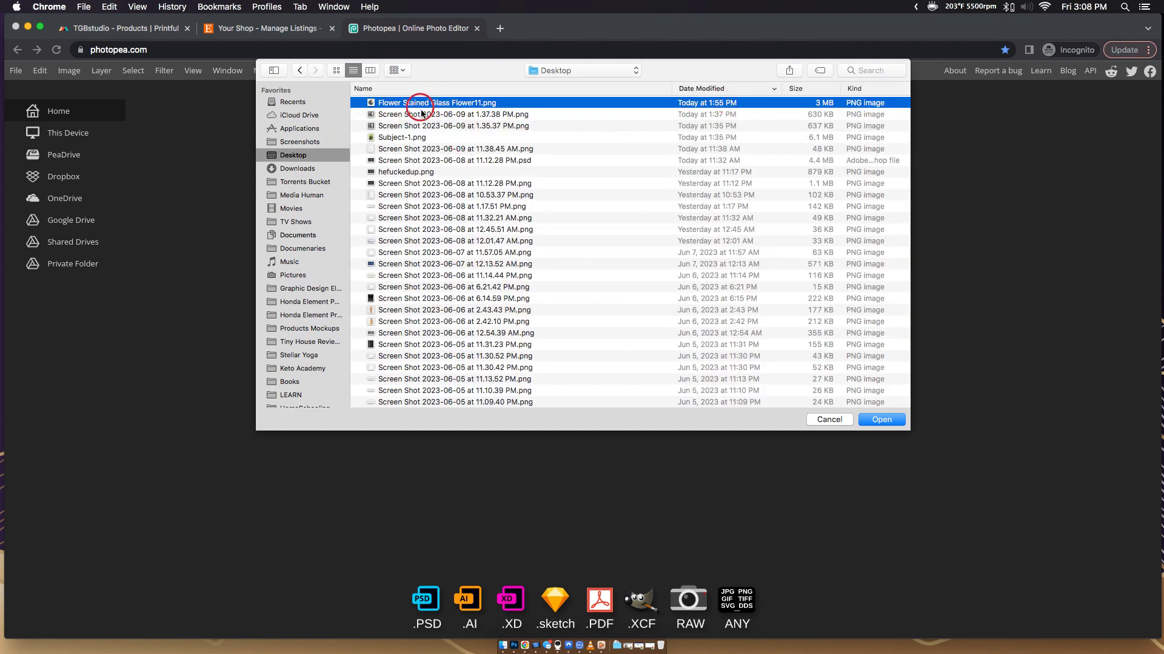
click(828, 419)
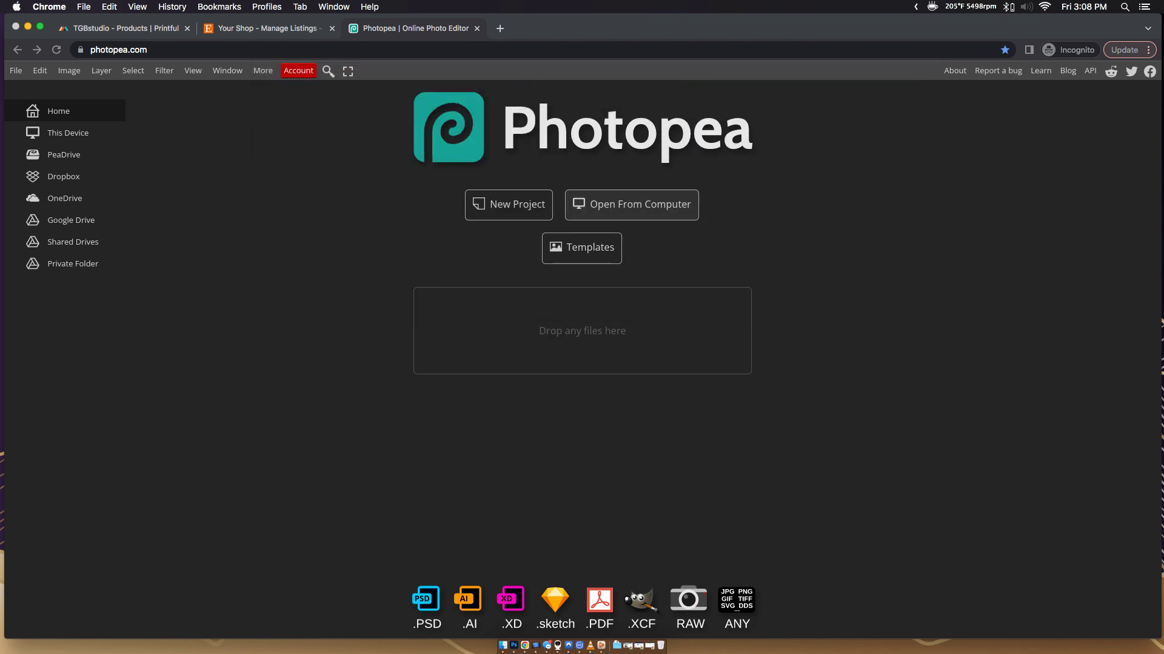
drag(503, 254, 566, 337)
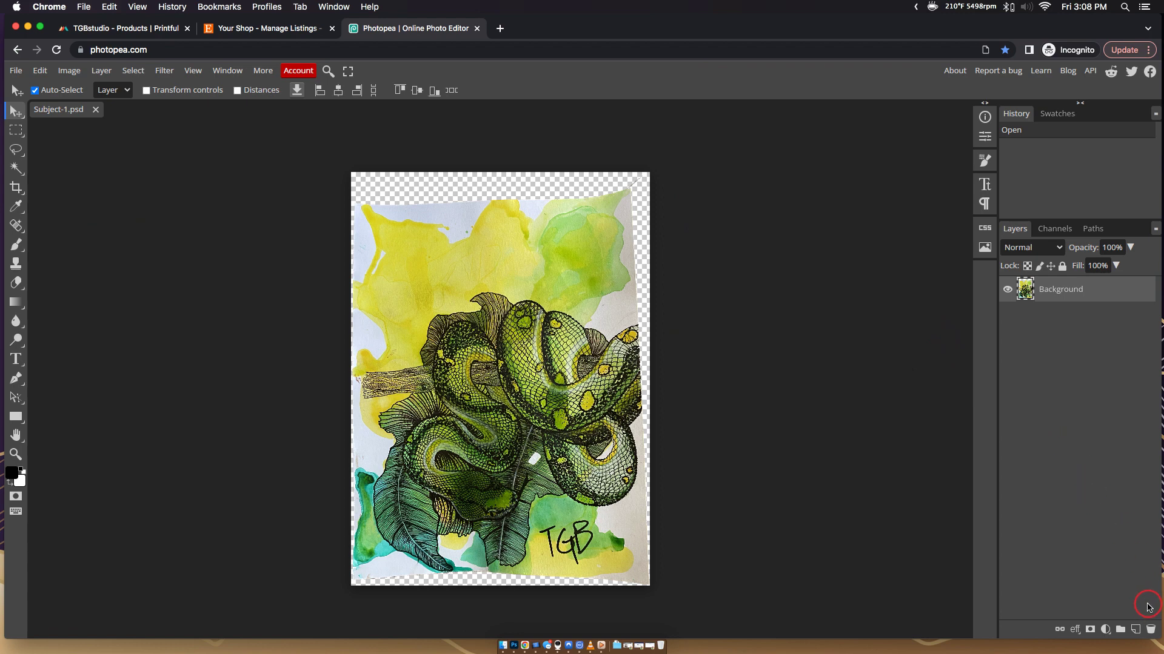
- Type TGB on a new layer at 409 px in the EastMarket font
click(1135, 629)
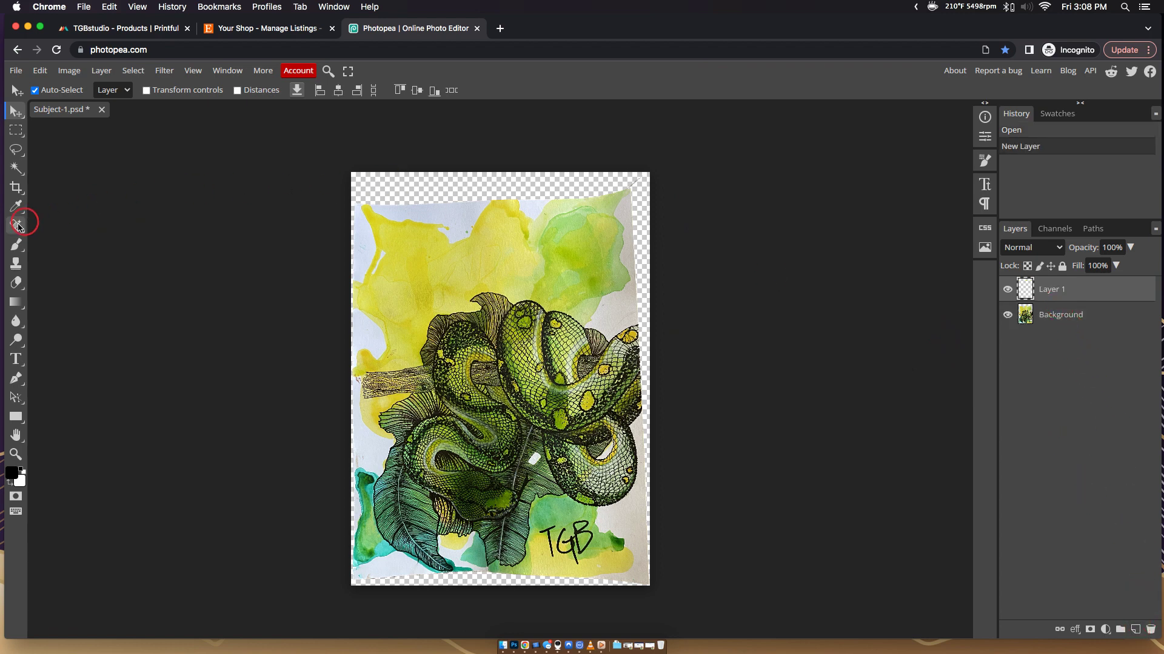
click(16, 359)
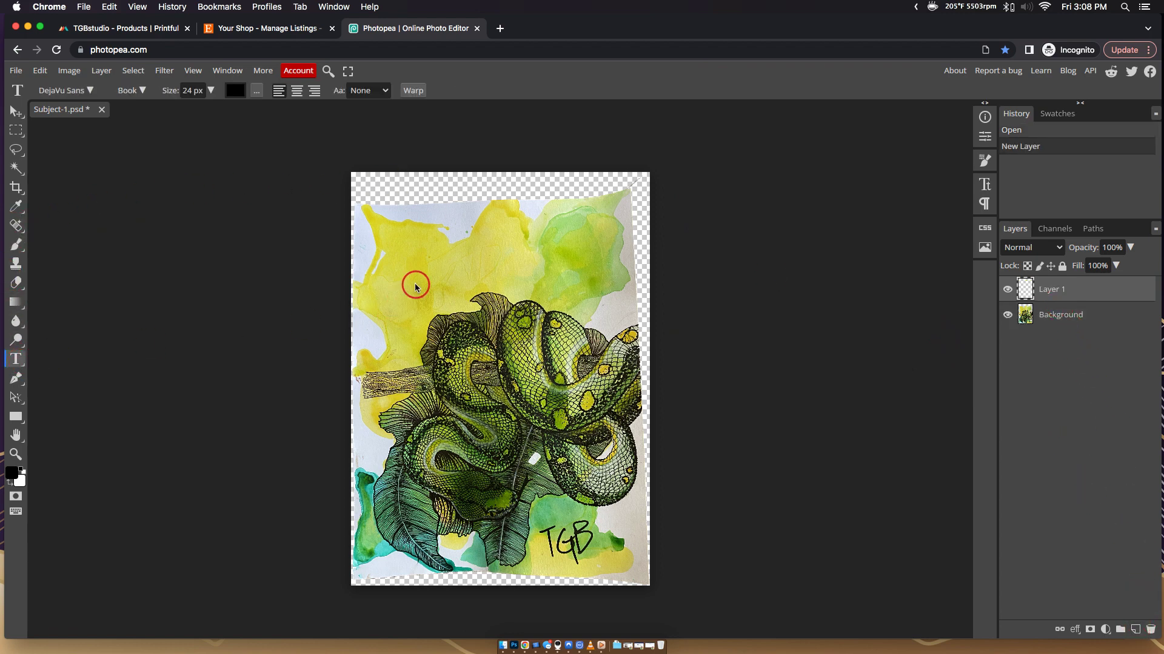
click(481, 348)
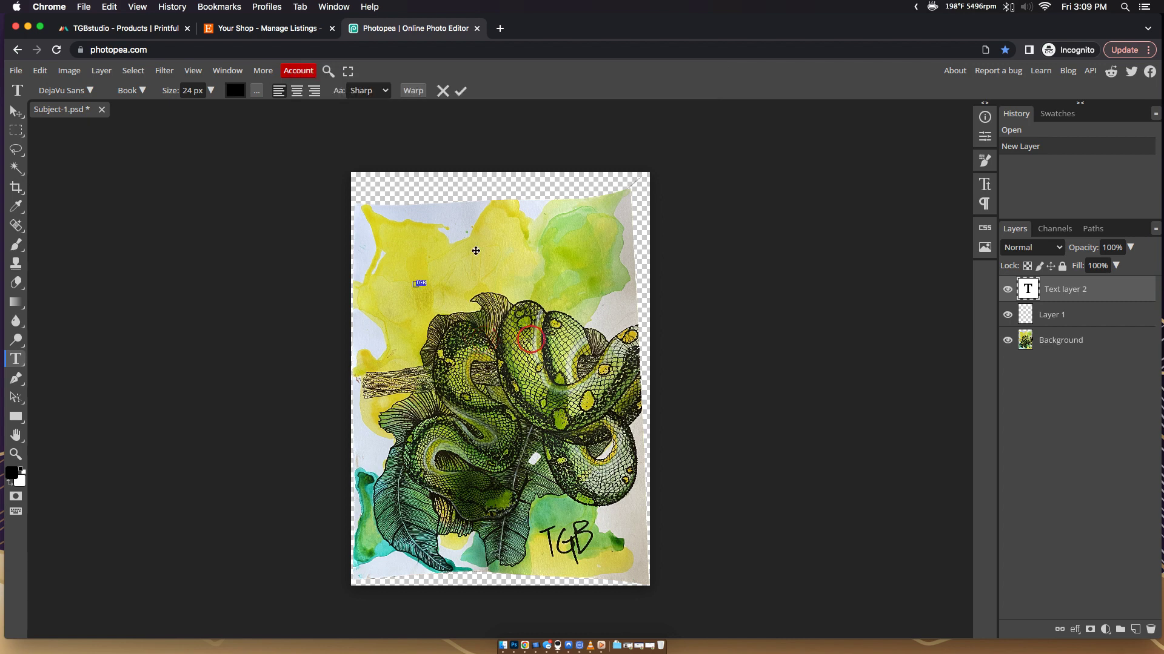
drag(171, 92, 326, 109)
click(90, 90)
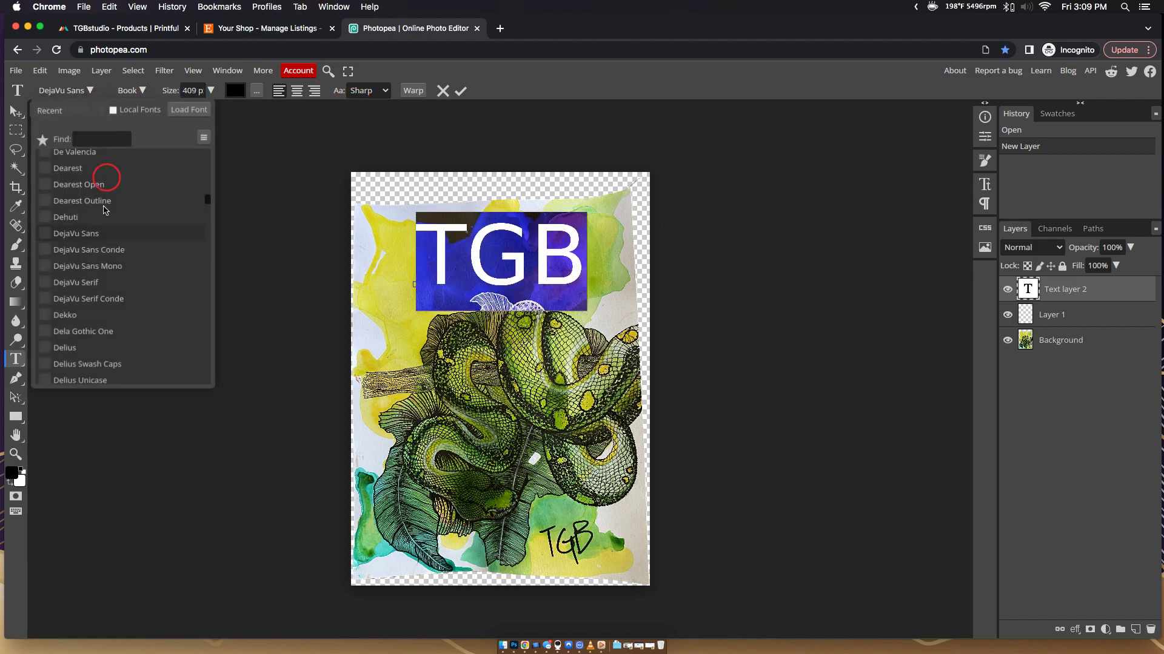
scroll(112, 303, down, 5)
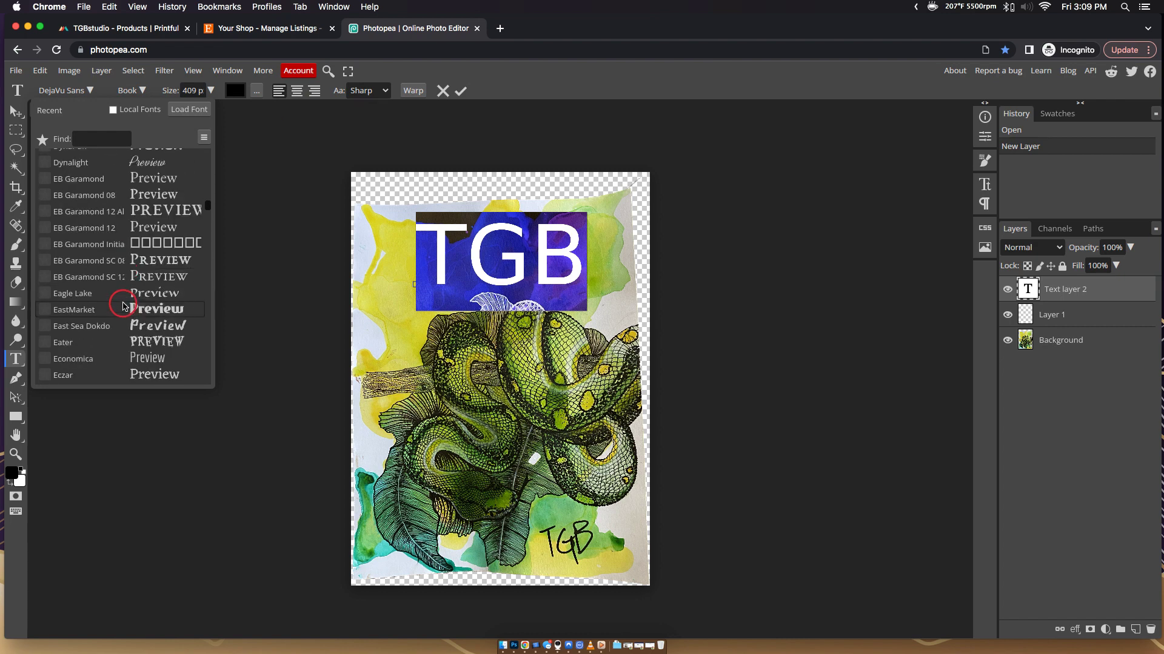
click(121, 307)
click(16, 130)
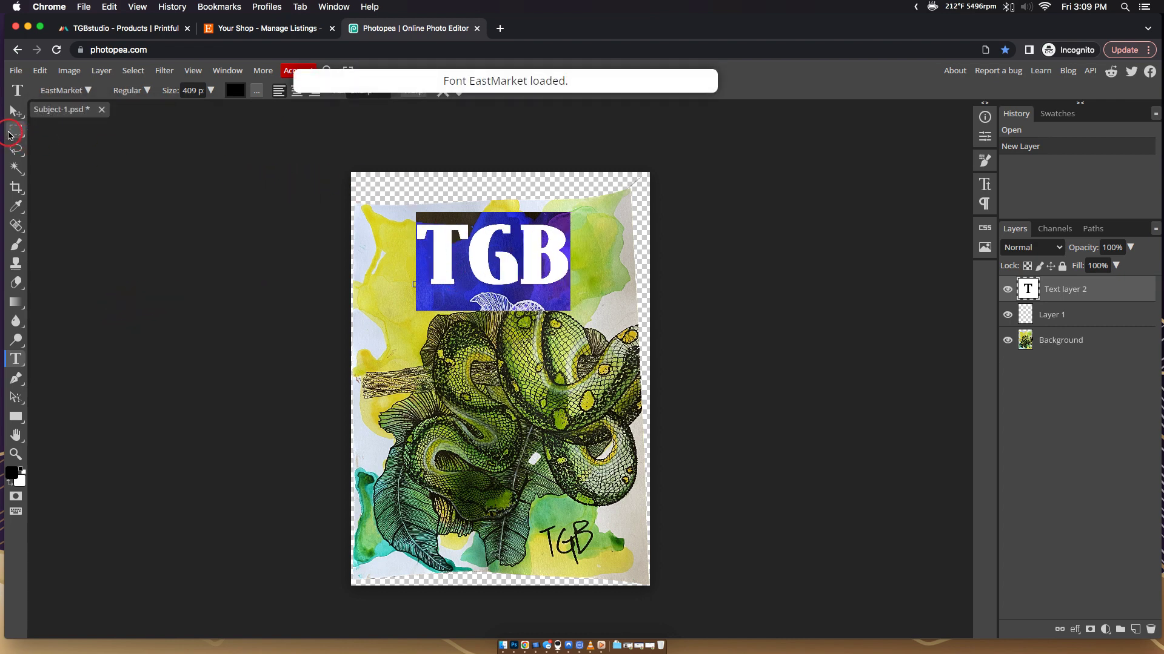
- Free-transform TGB: rotate about -32°, scale to about 180%, move it down over the snake
click(51, 71)
click(79, 342)
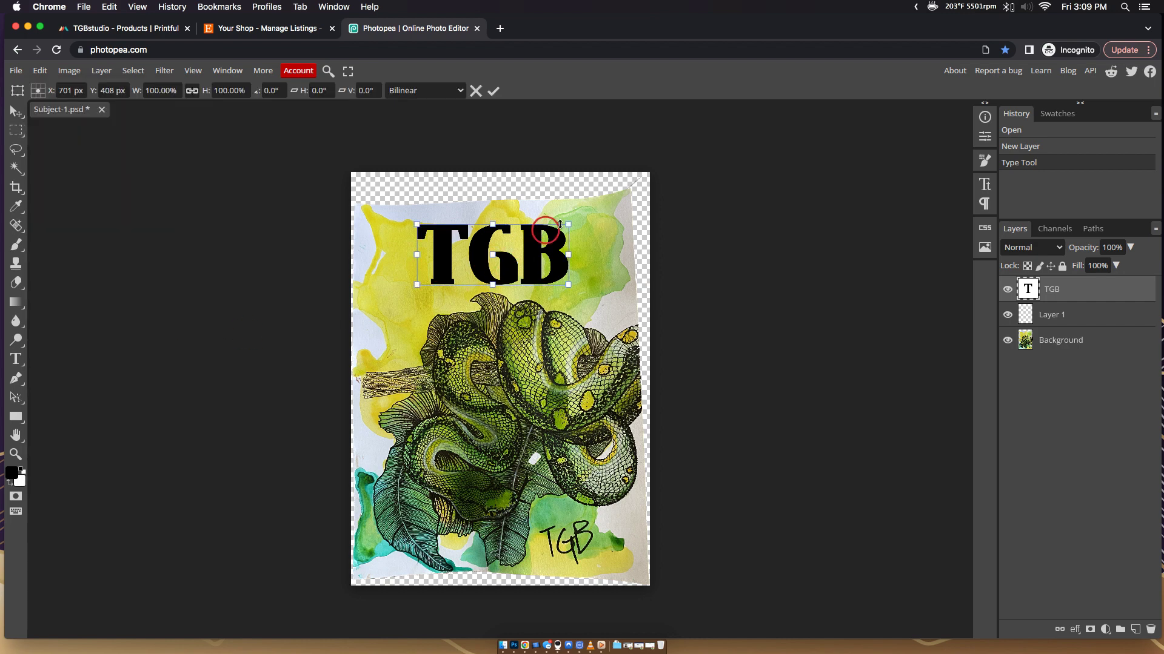
drag(567, 223, 551, 177)
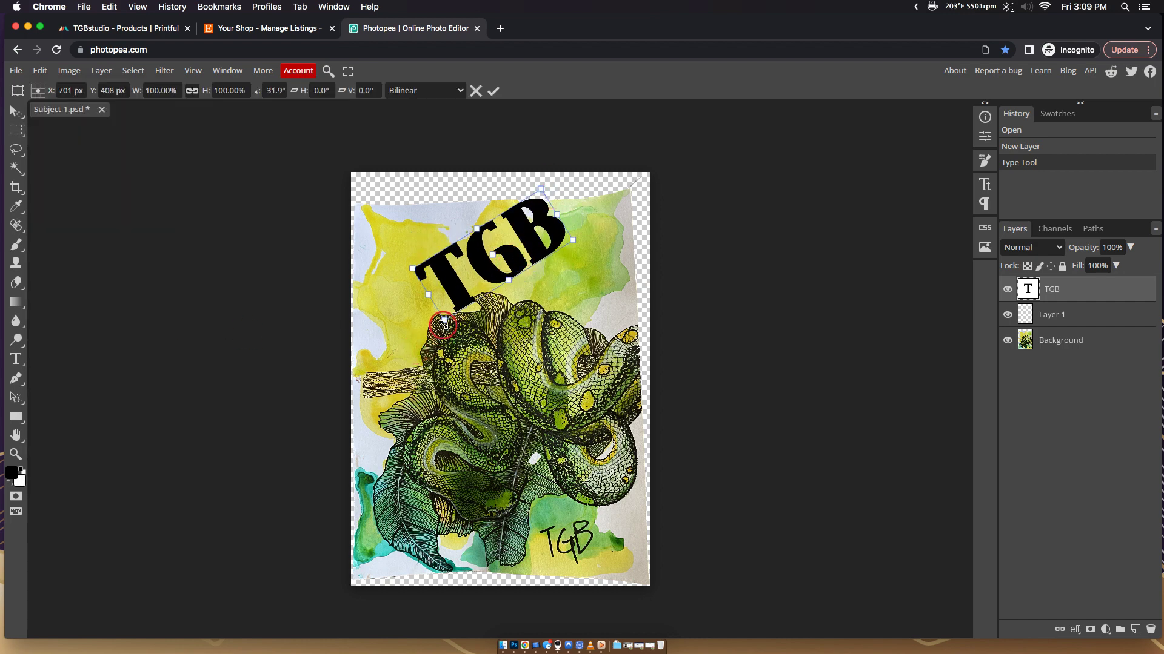
drag(444, 321, 419, 481)
drag(517, 398, 512, 428)
double_click(551, 389)
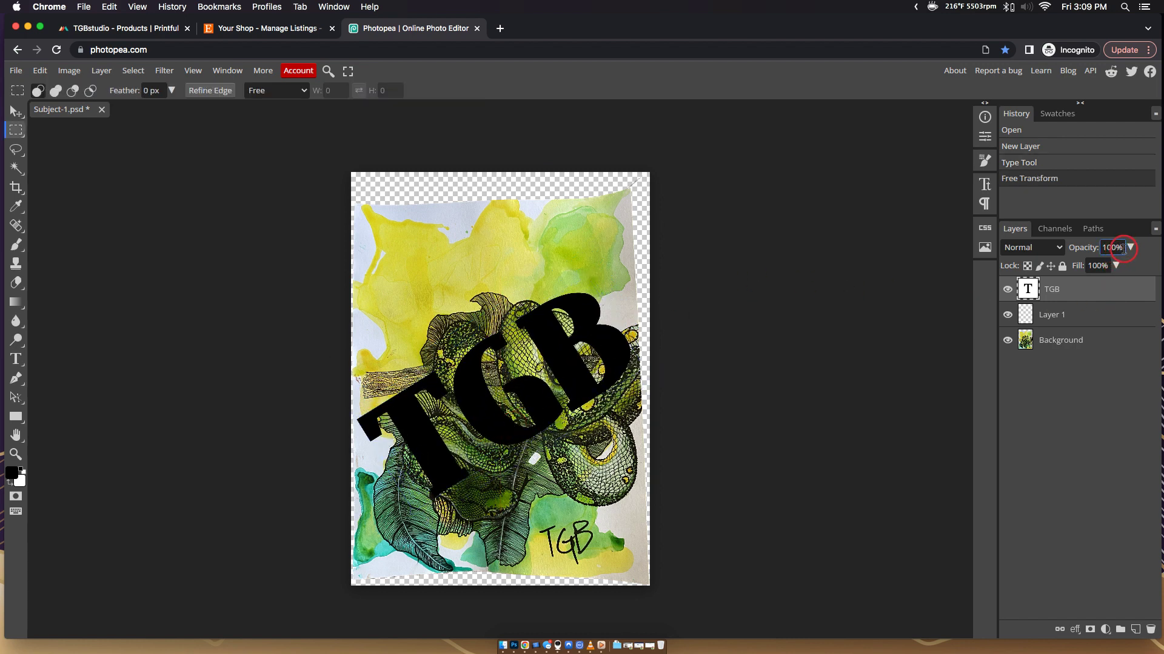
- Set the TGB layer to Overlay and rasterize it when applying Invert
click(1050, 247)
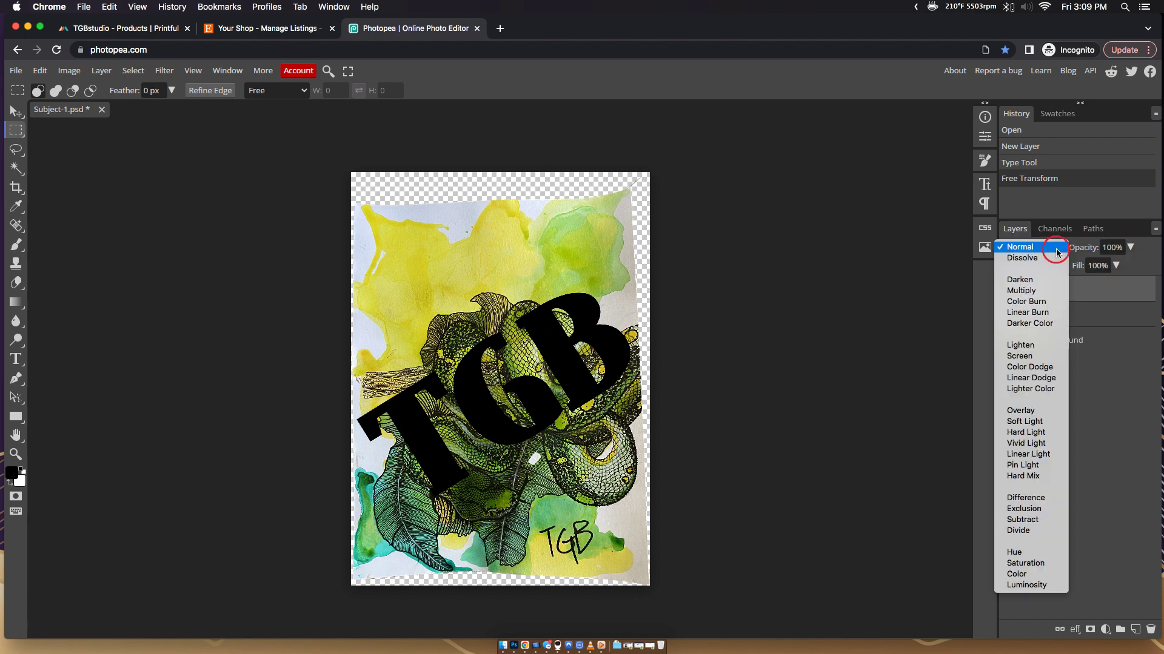
click(1020, 410)
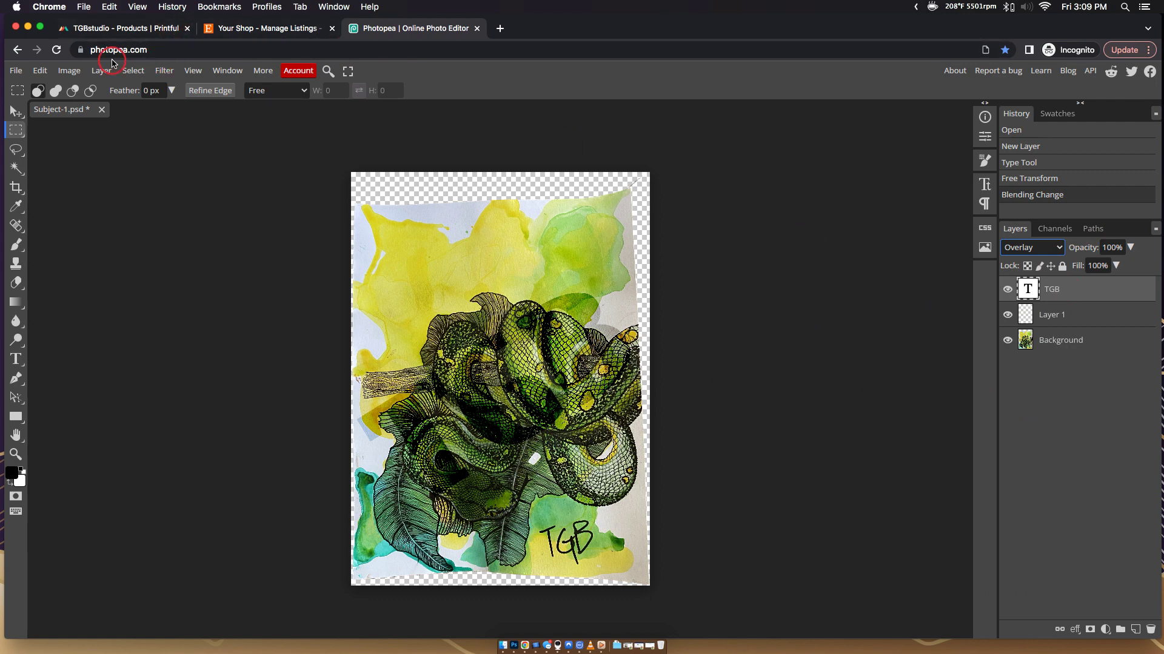
click(69, 70)
mouse_move(113, 114)
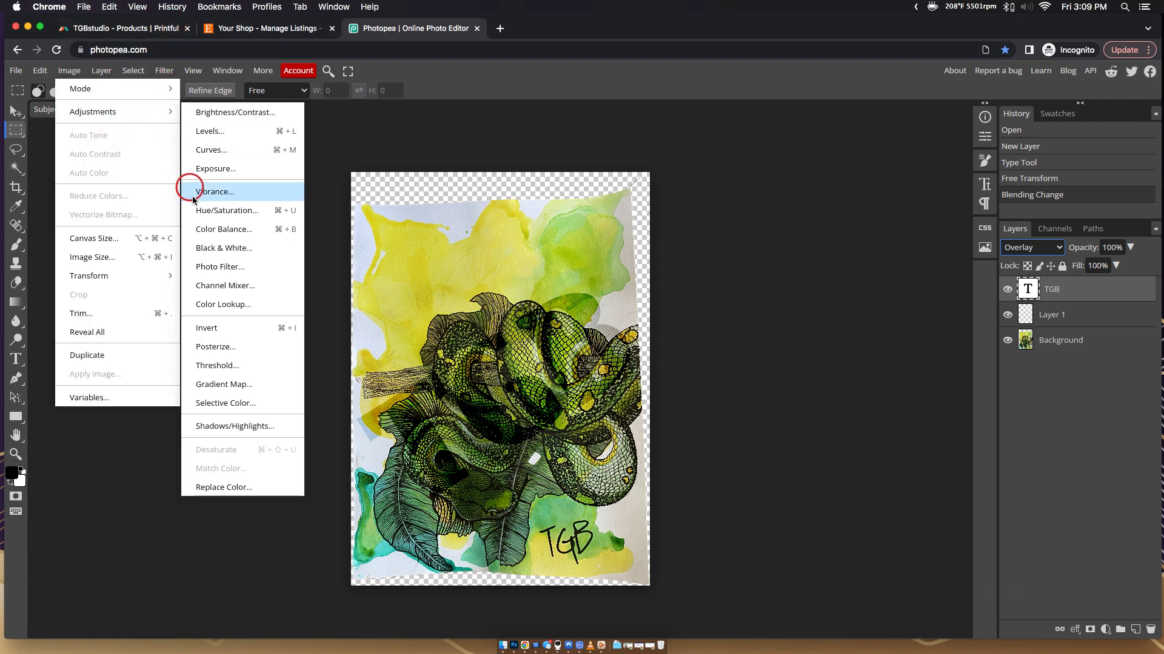
click(206, 328)
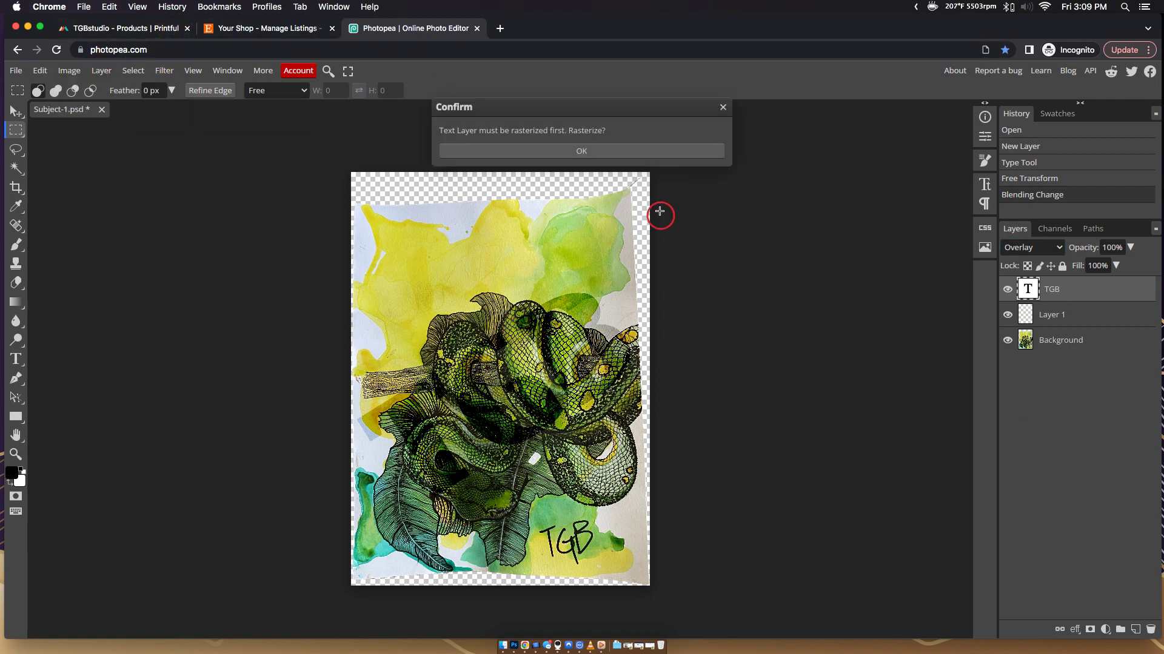
key(Return)
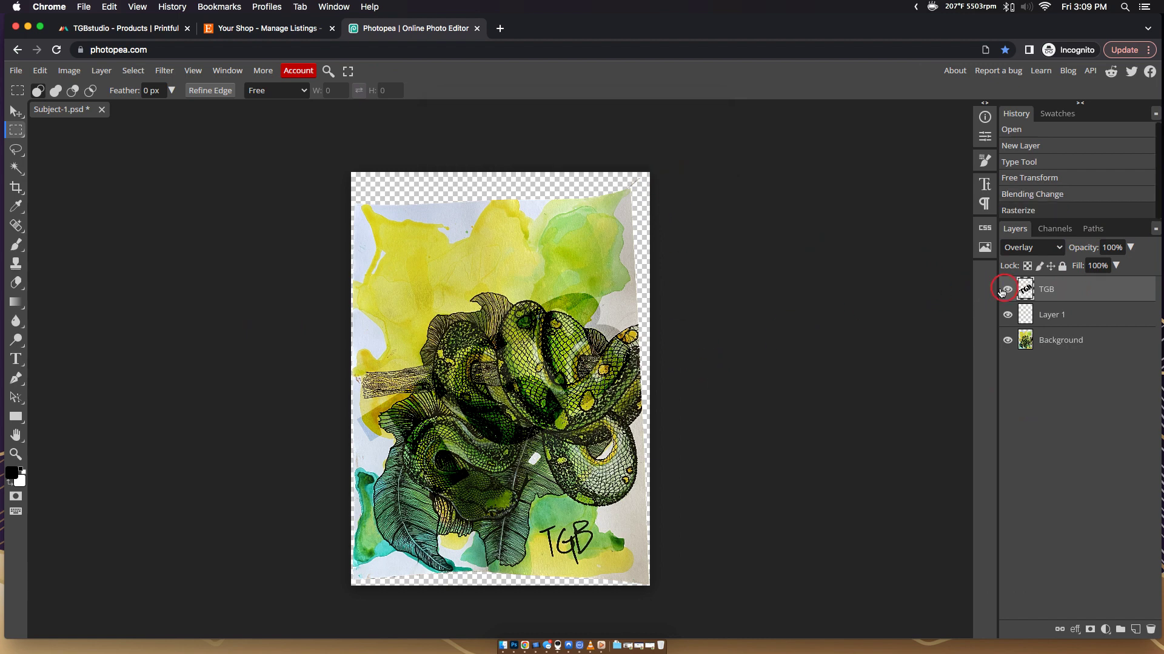
- Apply Image > Adjustments > Invert to turn the rasterized TGB white
click(40, 70)
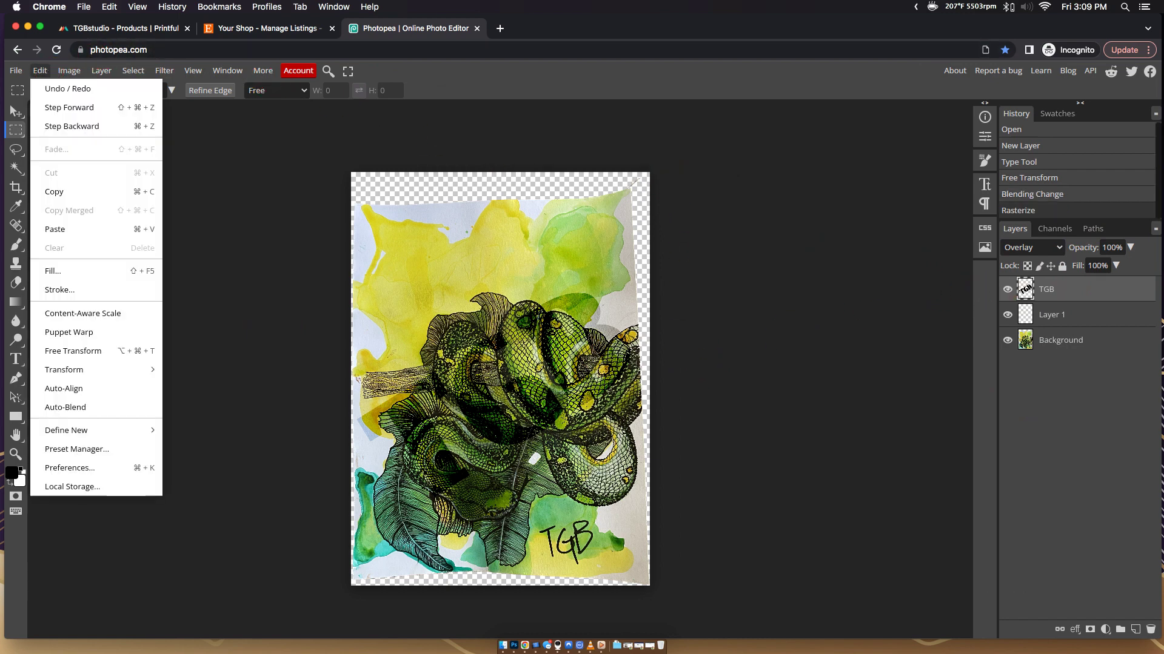
mouse_move(69, 71)
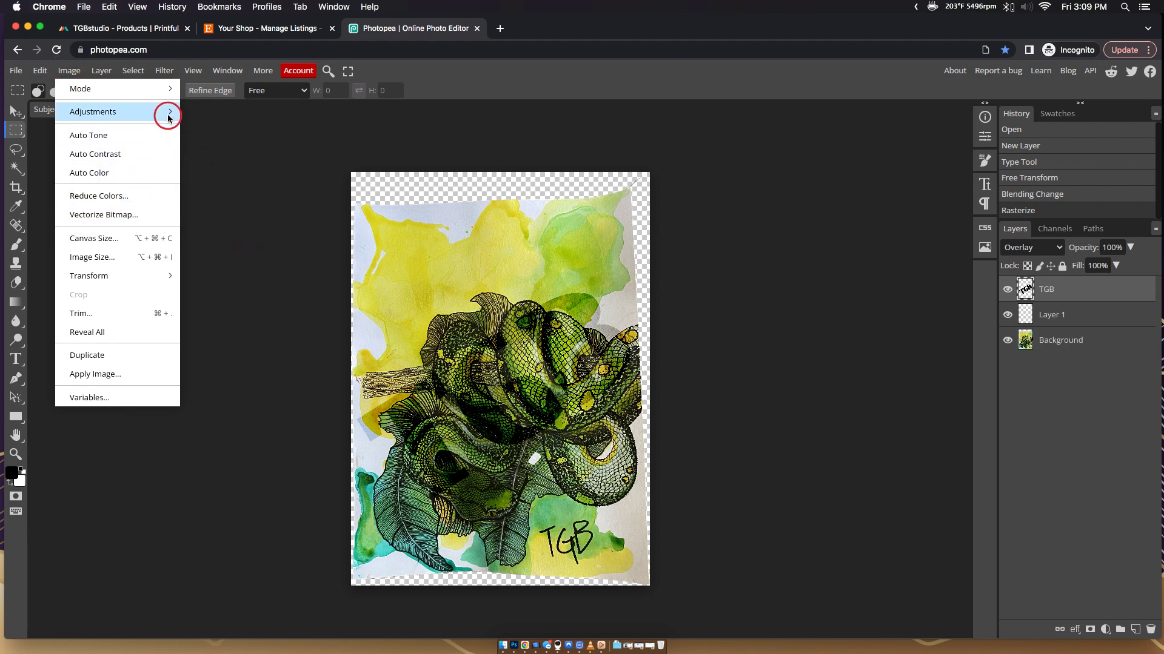
mouse_move(140, 113)
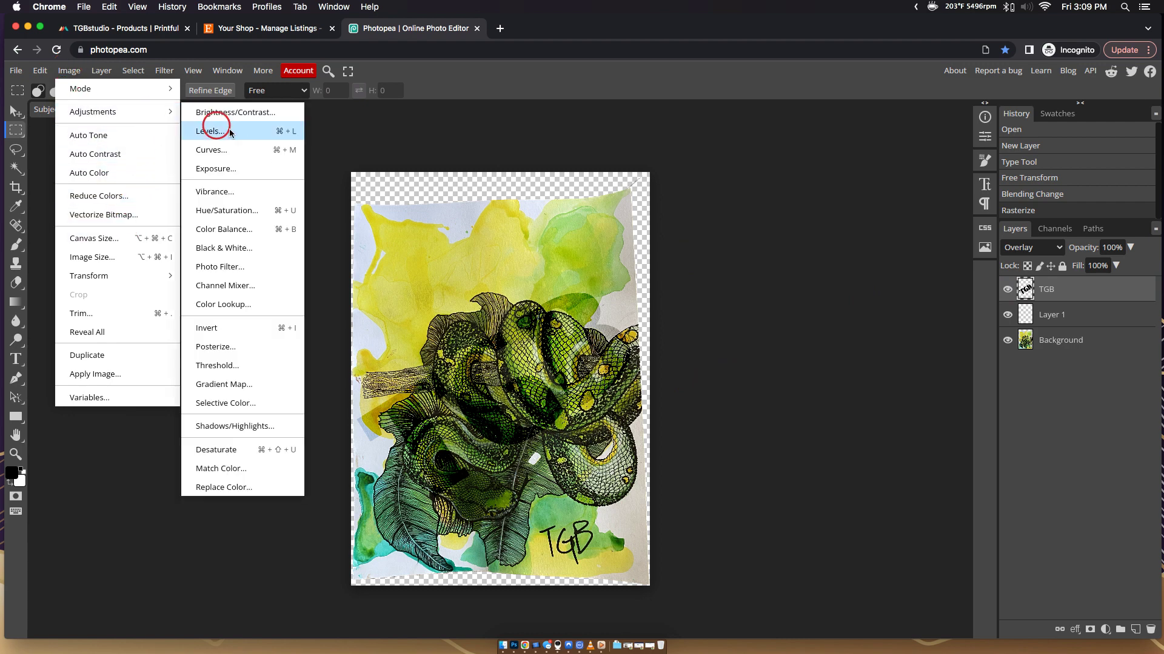
click(233, 328)
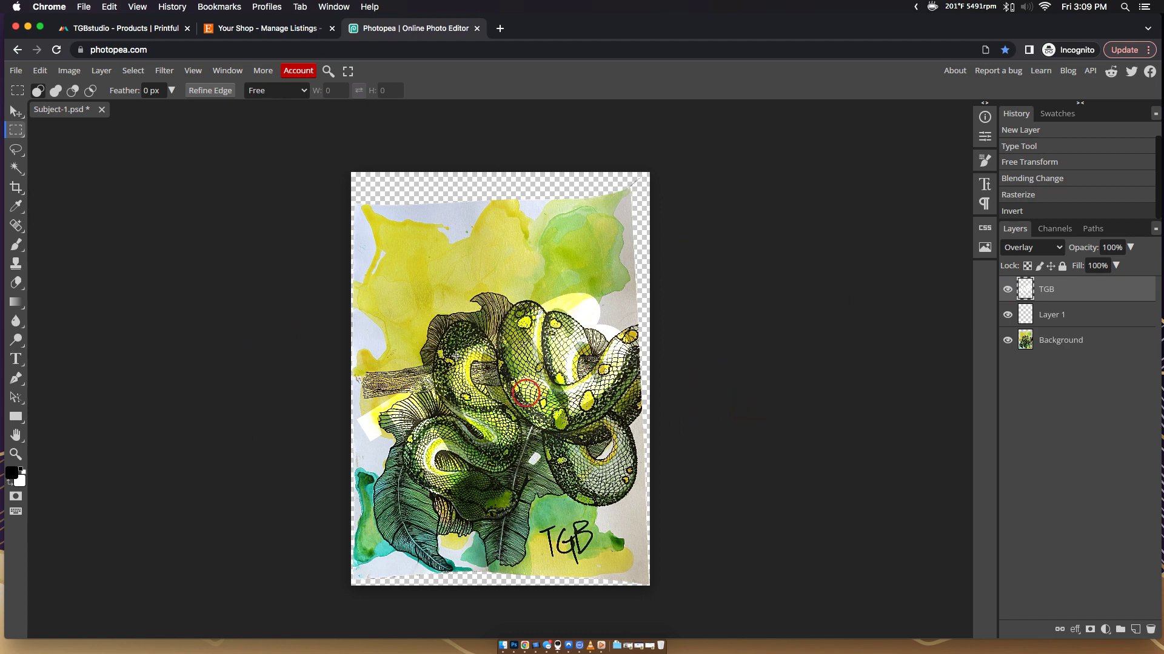
- Move the white TGB lower on the artwork and drop its opacity to about 79%
click(15, 111)
drag(487, 418, 523, 495)
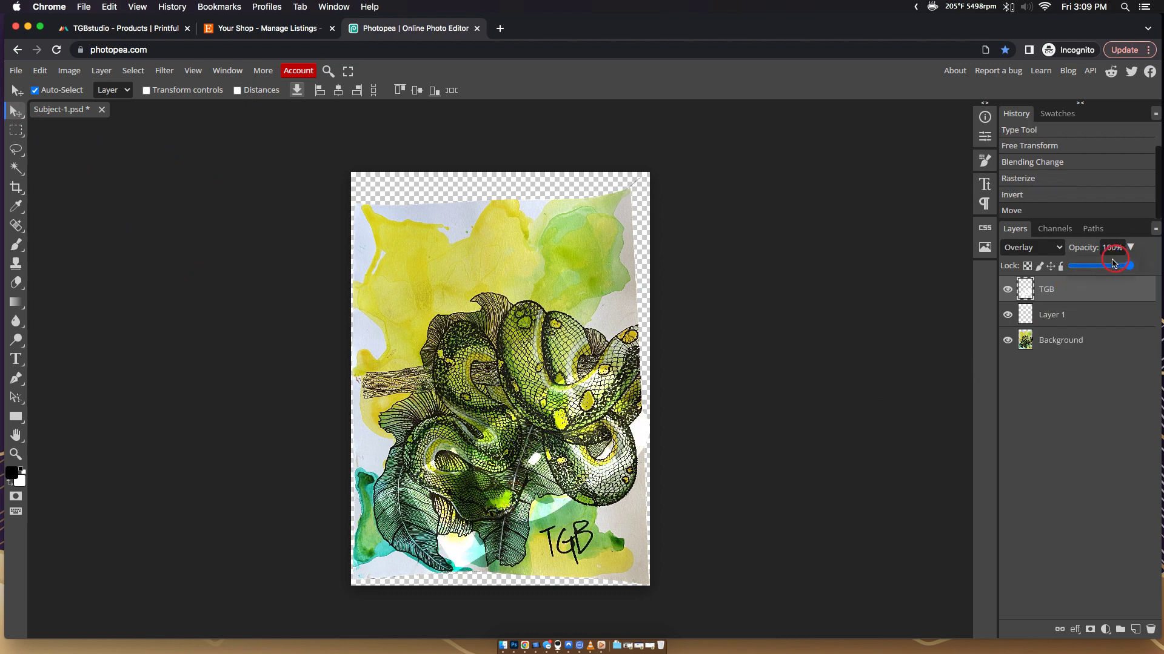
drag(1130, 247, 1114, 266)
- Try Normal blending at about 32%, then restore 100% opacity in Overlay mode
click(1022, 248)
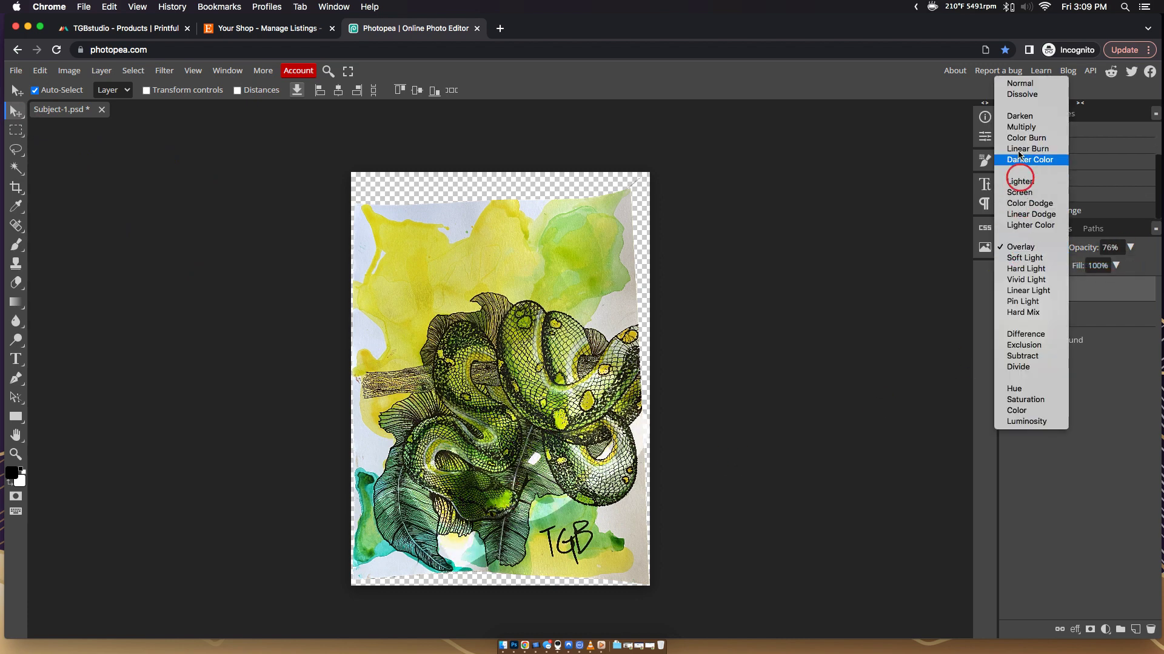
click(1015, 80)
click(1130, 249)
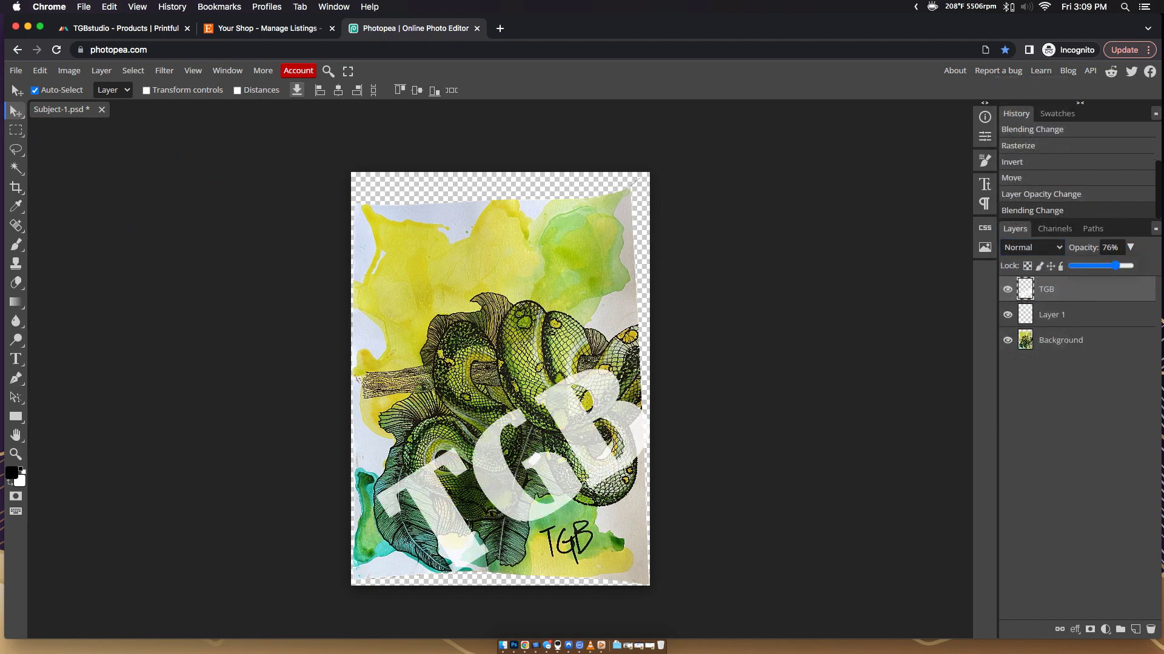
mouse_move(1116, 266)
mouse_down()
mouse_move(1071, 265)
mouse_move(1132, 267)
mouse_up()
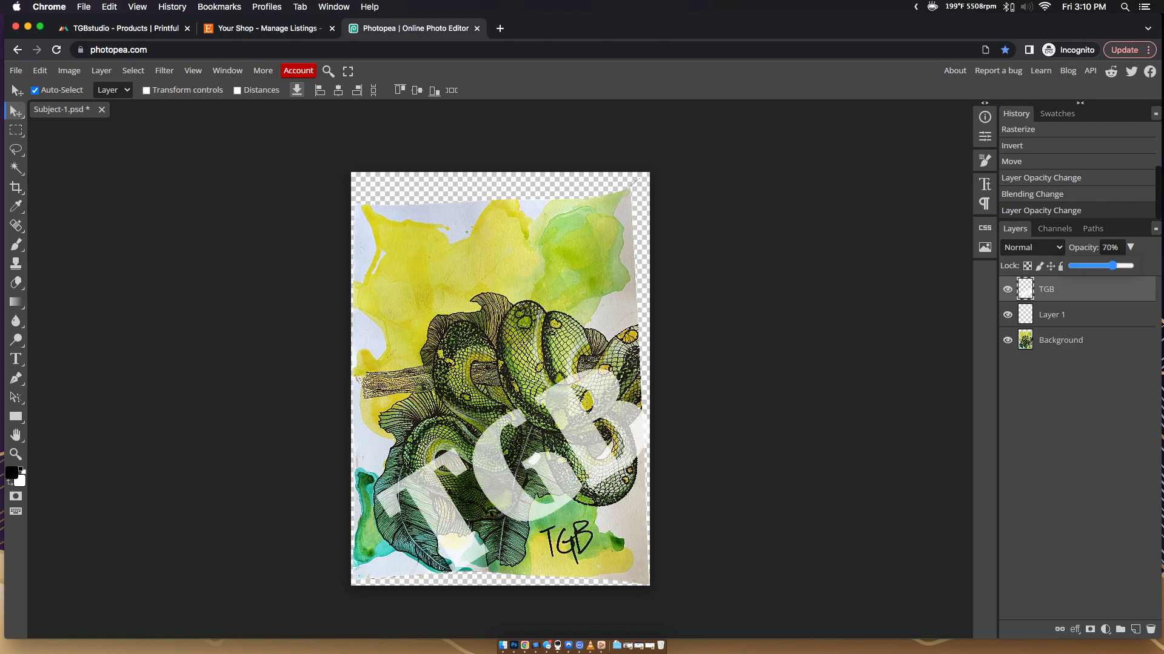
click(1032, 247)
click(1029, 410)
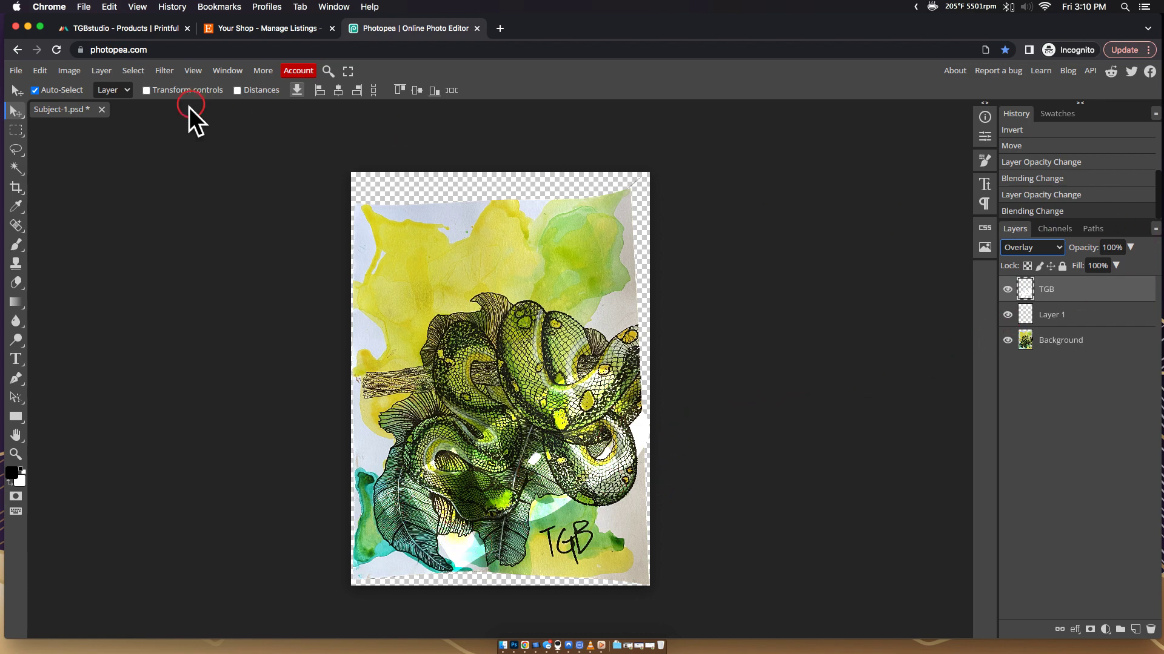
- Open the File menu in Photopea and dismiss it without choosing a command
click(15, 70)
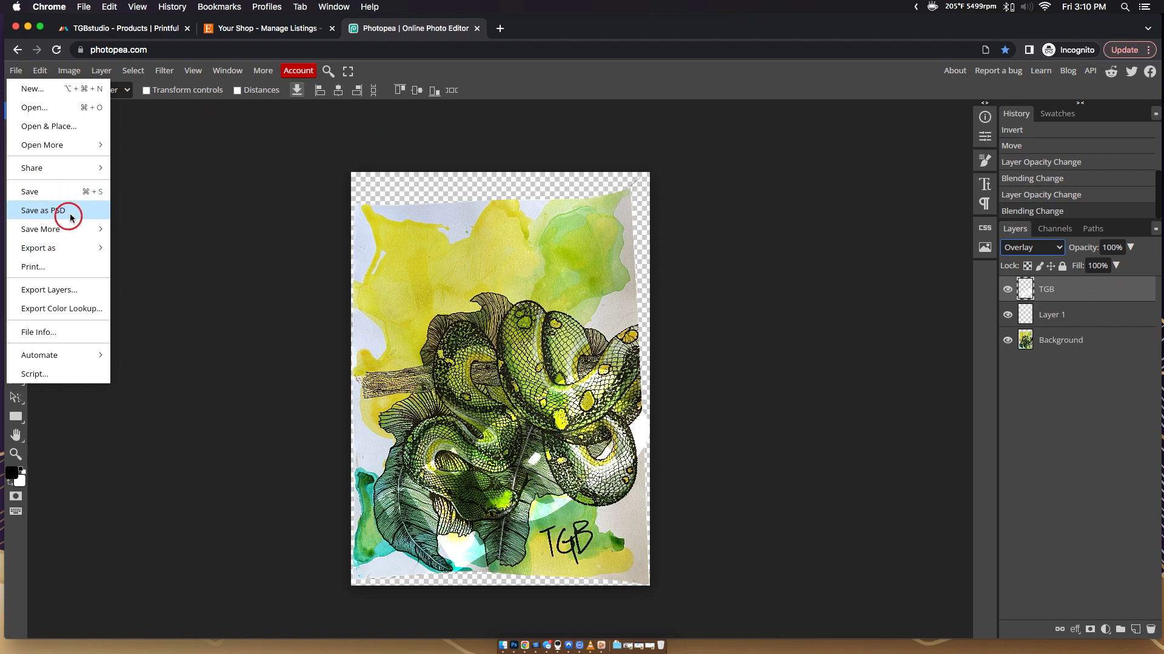
click(394, 324)
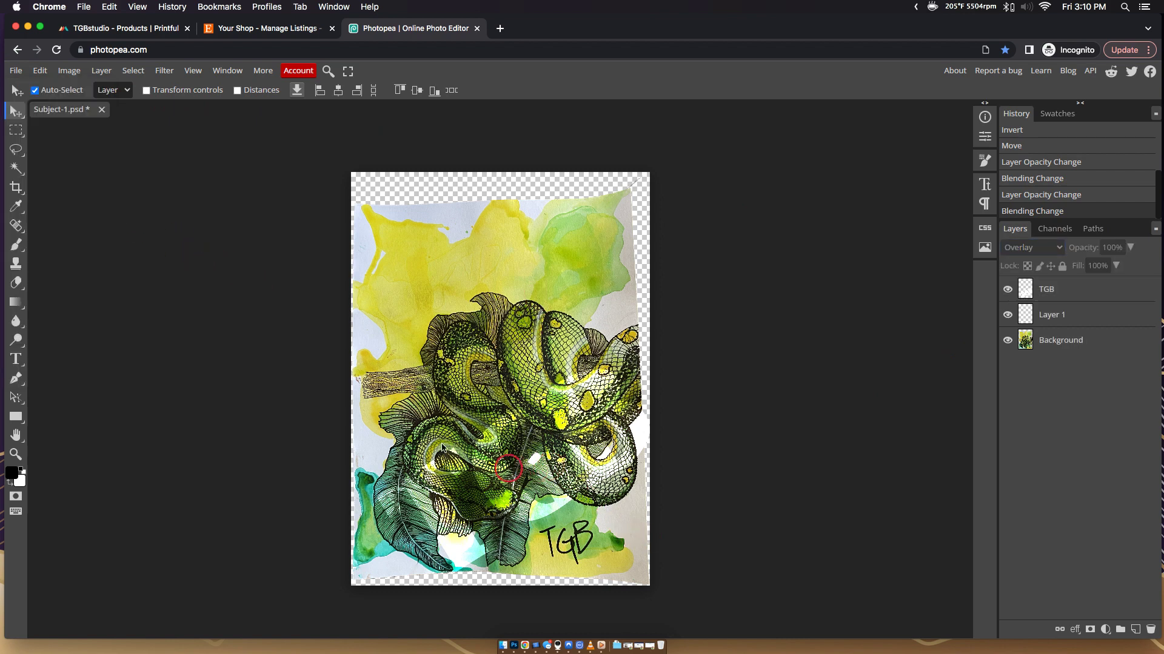